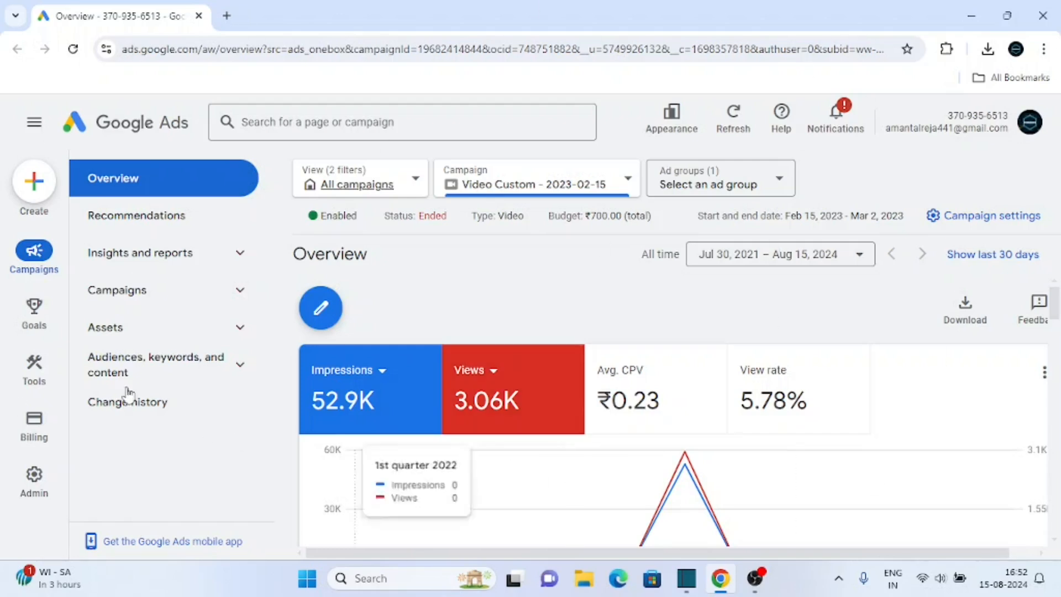
- Start a new campaign and choose to create it without a goal's guidance
click(35, 185)
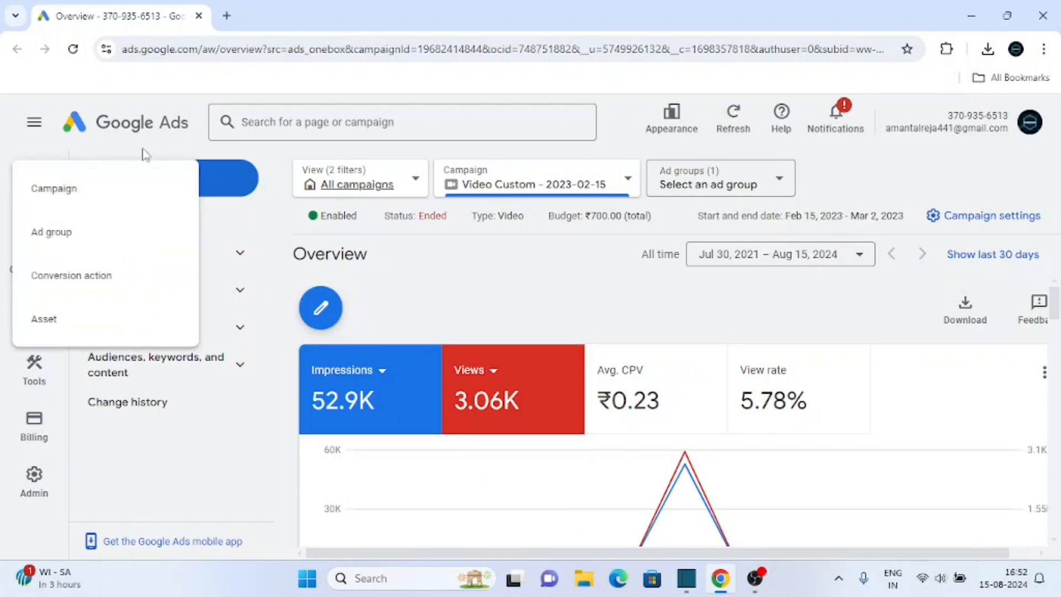
click(55, 195)
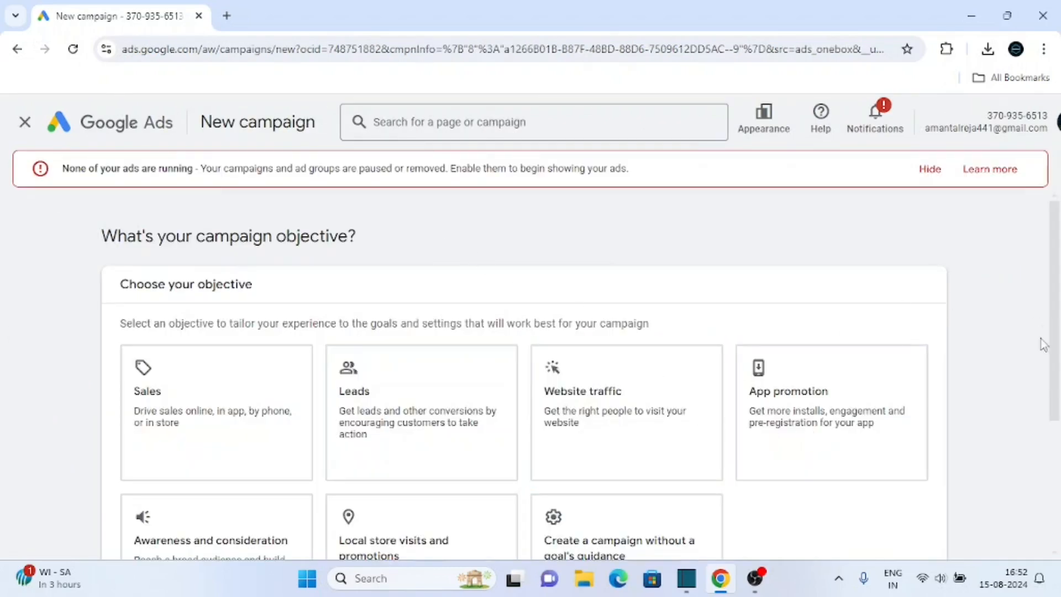
drag(1058, 229, 1058, 297)
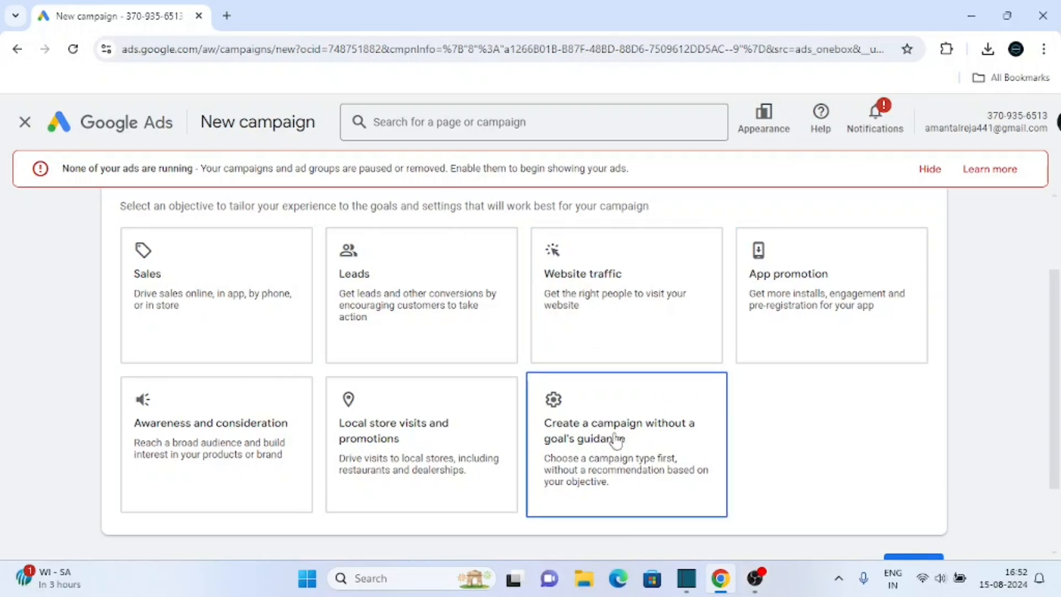
drag(1056, 345, 1058, 412)
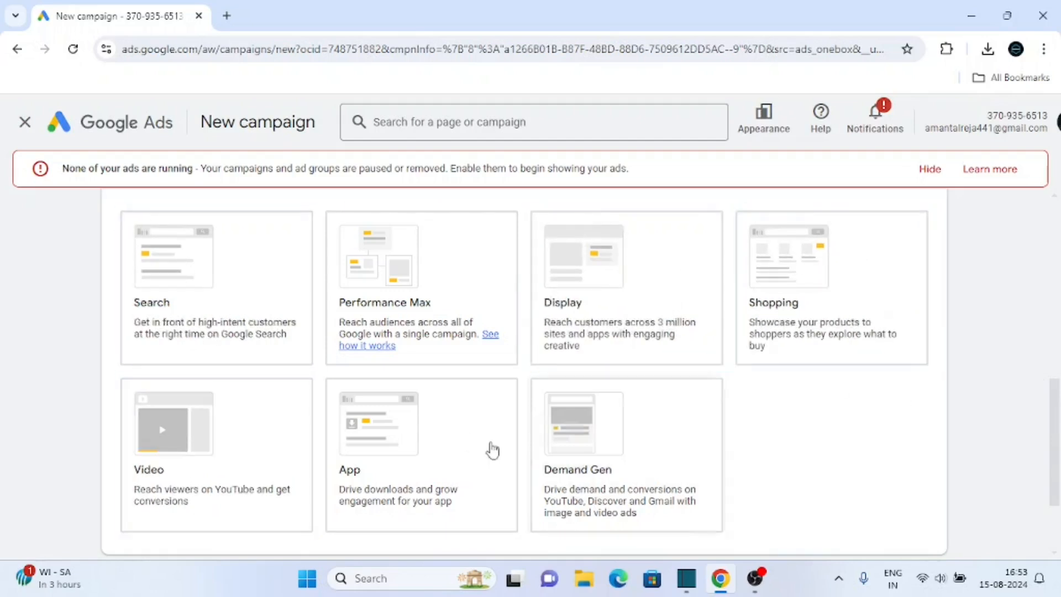
- Choose the Video campaign type with the Video views subtype and continue to the campaign settings
click(213, 480)
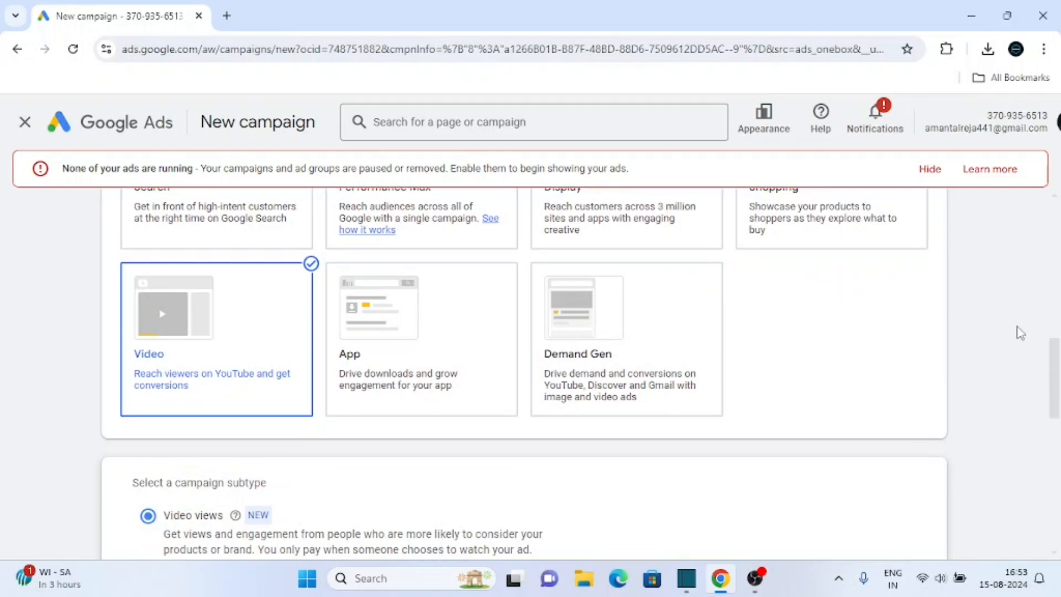
drag(1056, 356, 1057, 406)
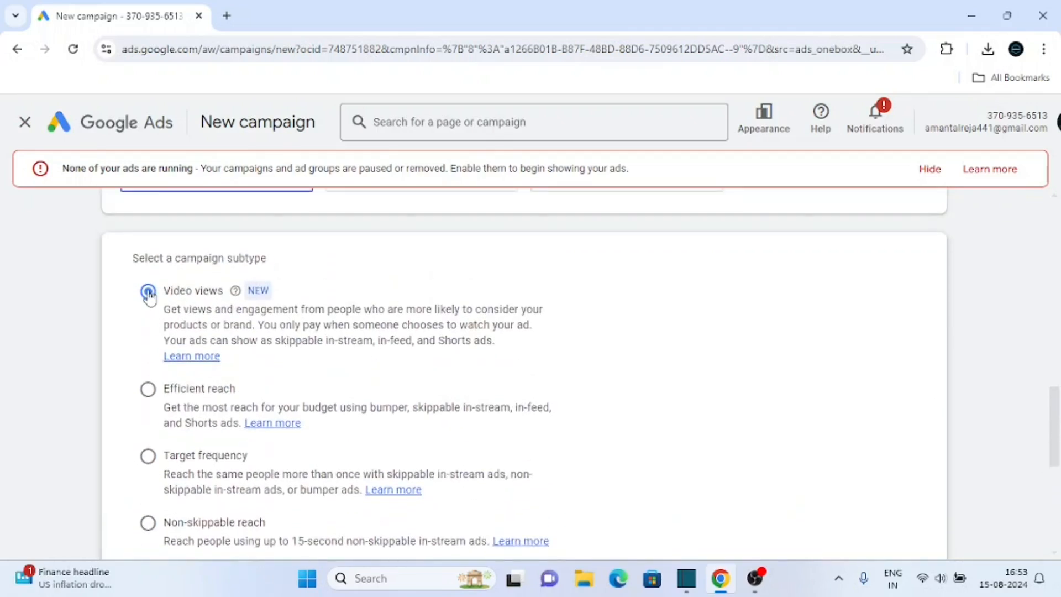
drag(1058, 412, 1058, 488)
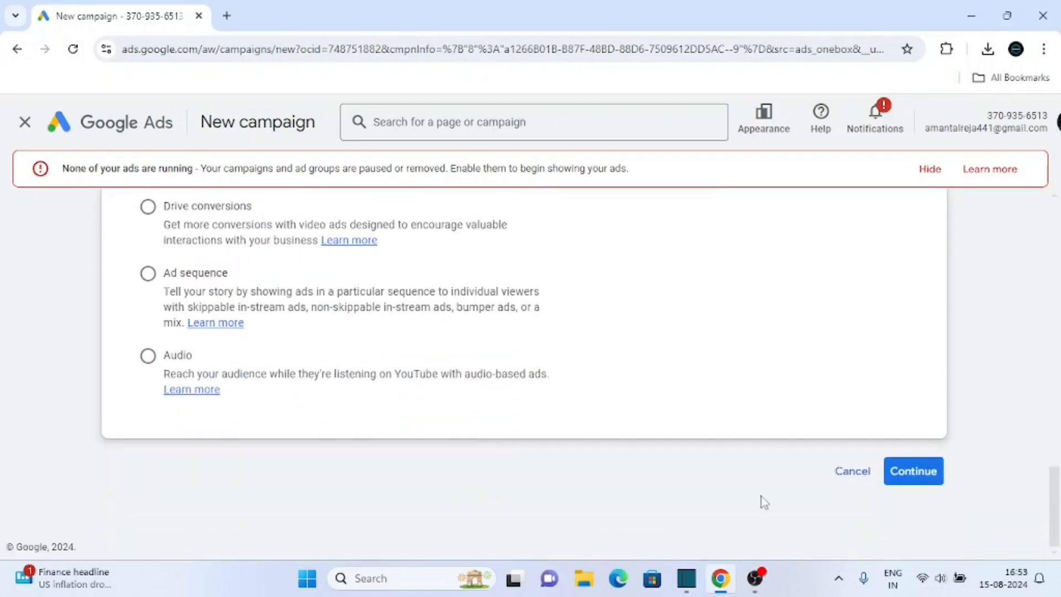
click(900, 474)
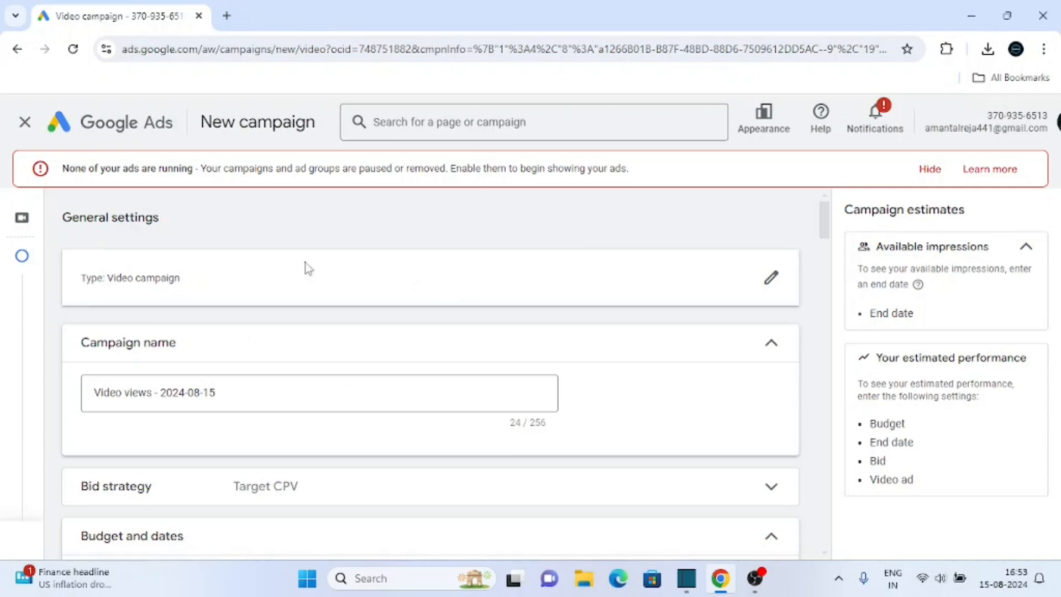
- Replace the default campaign name with "amazonbrand"
click(242, 392)
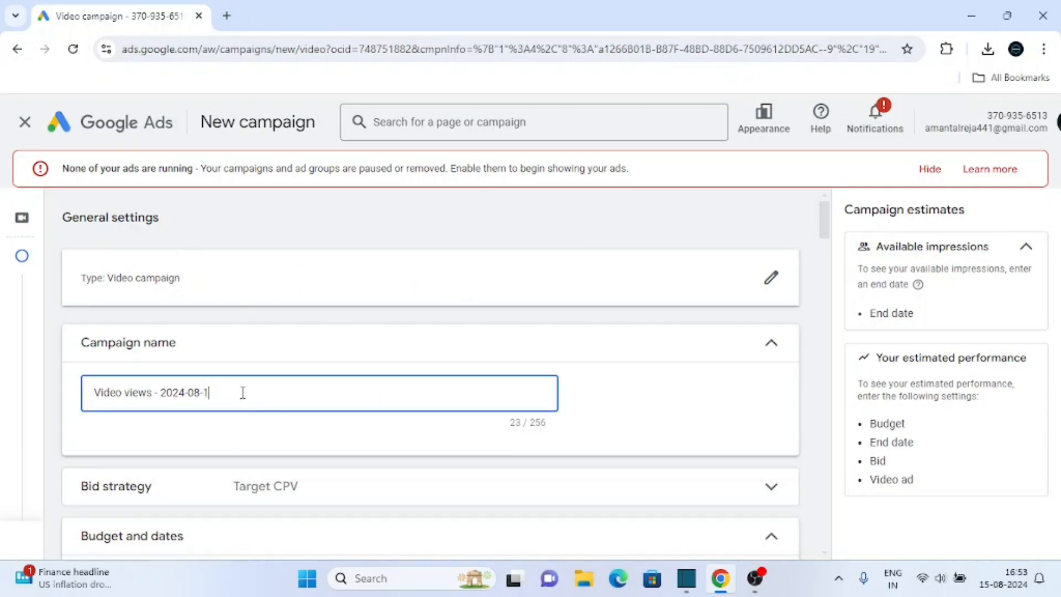
key(BackSpace)
key(BackSpace)
key(BackSpace)
key(BackSpace)
key(BackSpace)
key(BackSpace)
key(BackSpace)
key(BackSpace)
key(BackSpace)
key(BackSpace)
key(BackSpace)
key(BackSpace)
key(BackSpace)
key(BackSpace)
key(BackSpace)
key(BackSpace)
key(BackSpace)
key(BackSpace)
key(BackSpace)
key(BackSpace)
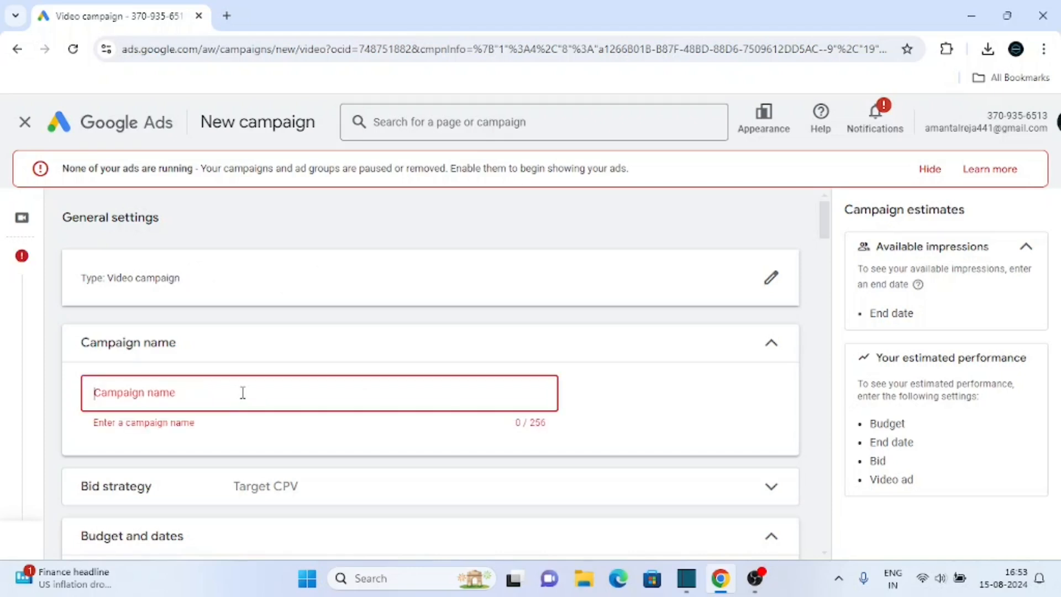
text(amazonbrand)
- Examine the bid strategy settings of the campaign and collapse the section again
scroll(826, 235, down, 2)
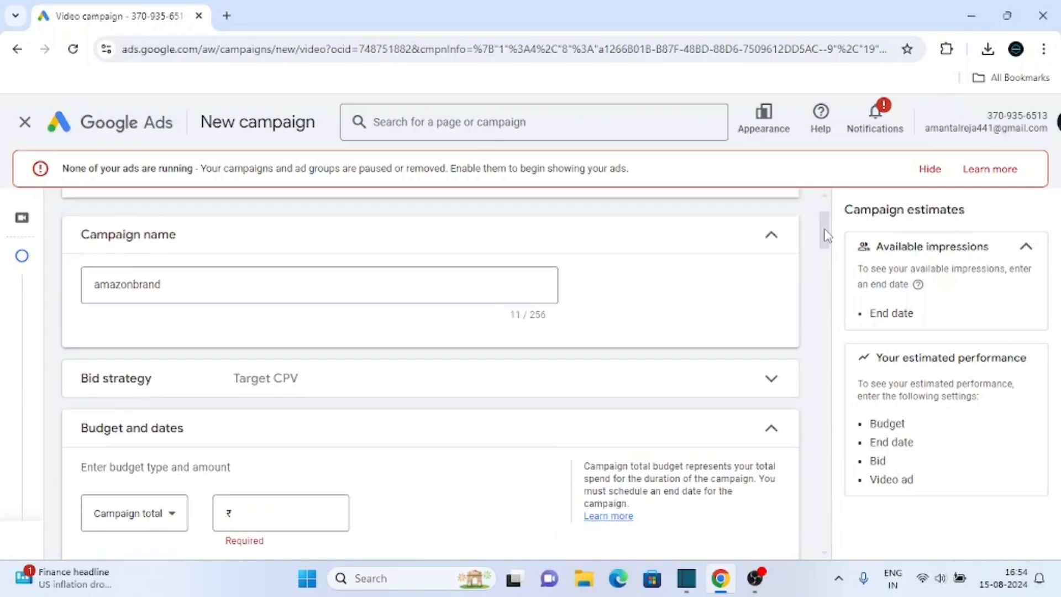
scroll(826, 235, down, 2)
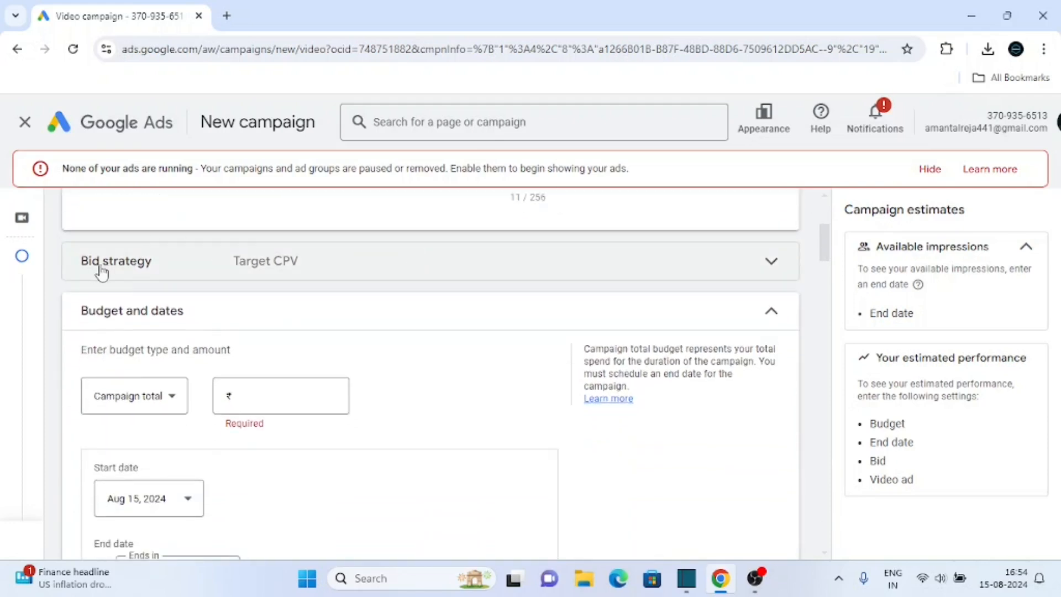
click(717, 276)
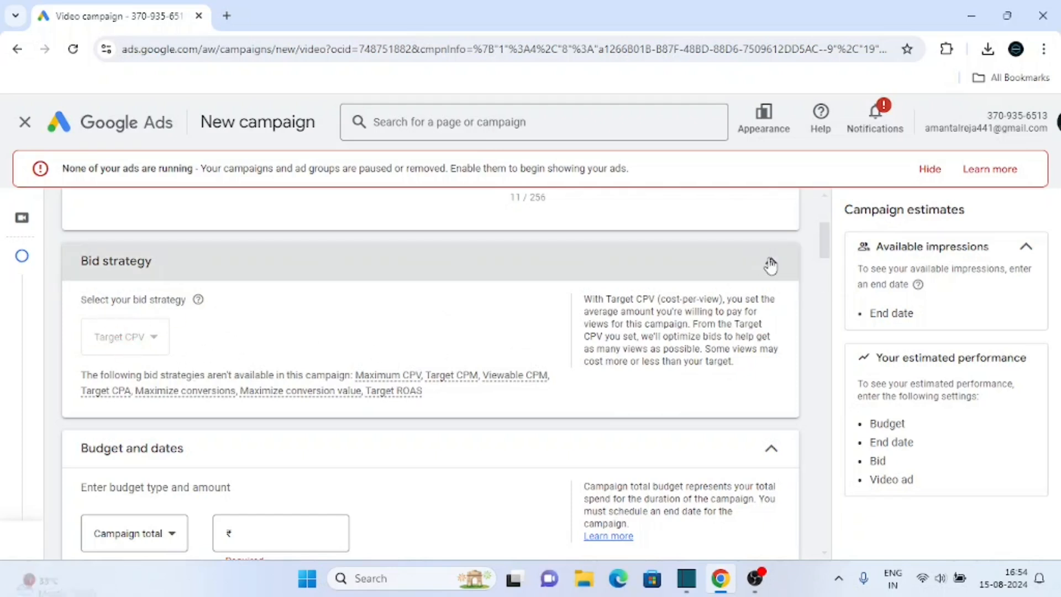
click(769, 263)
- Set the campaign total budget to ₹200.00
drag(826, 238, 828, 245)
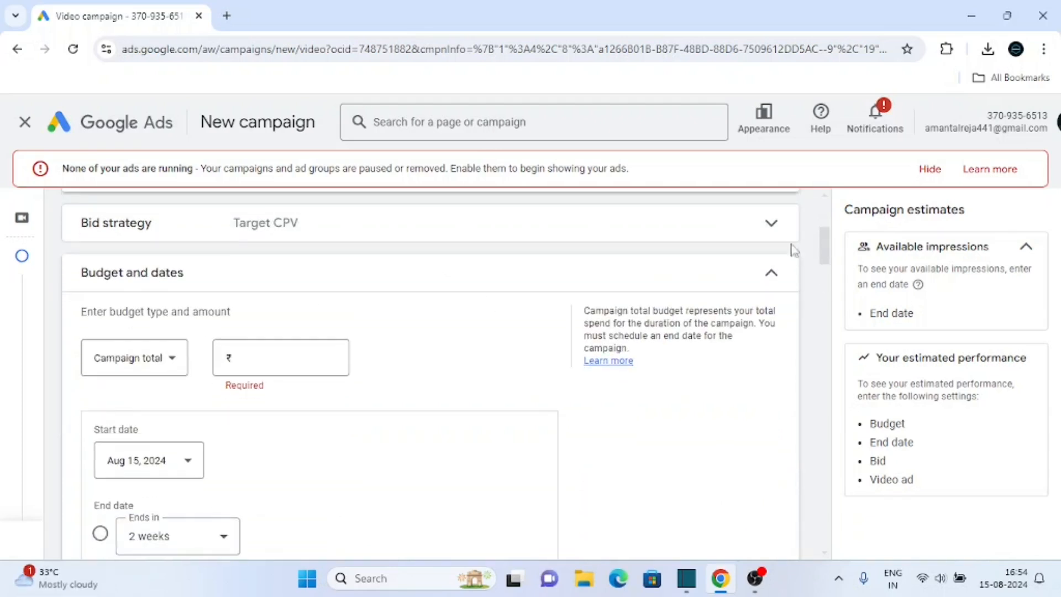
click(288, 358)
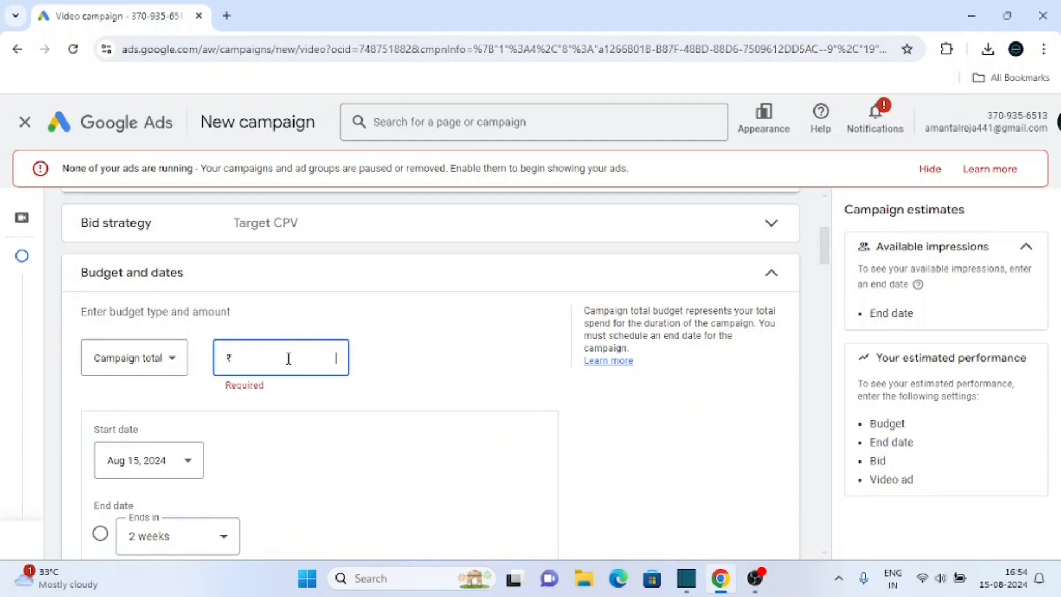
text(20000)
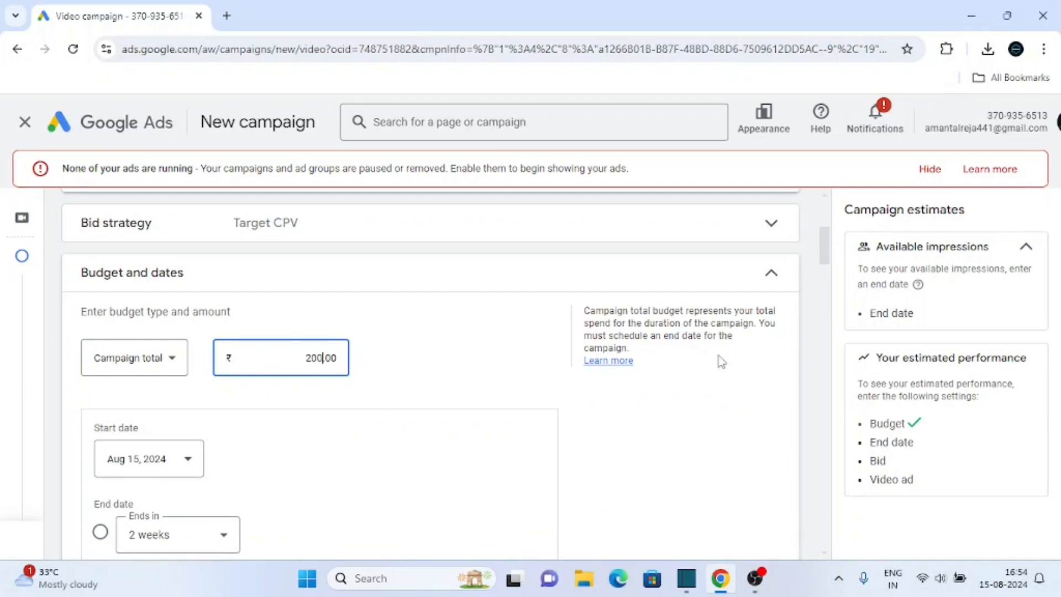
- Set the campaign's start date to Aug 16, 2024
scroll(825, 264, down, 3)
scroll(827, 264, up, 2)
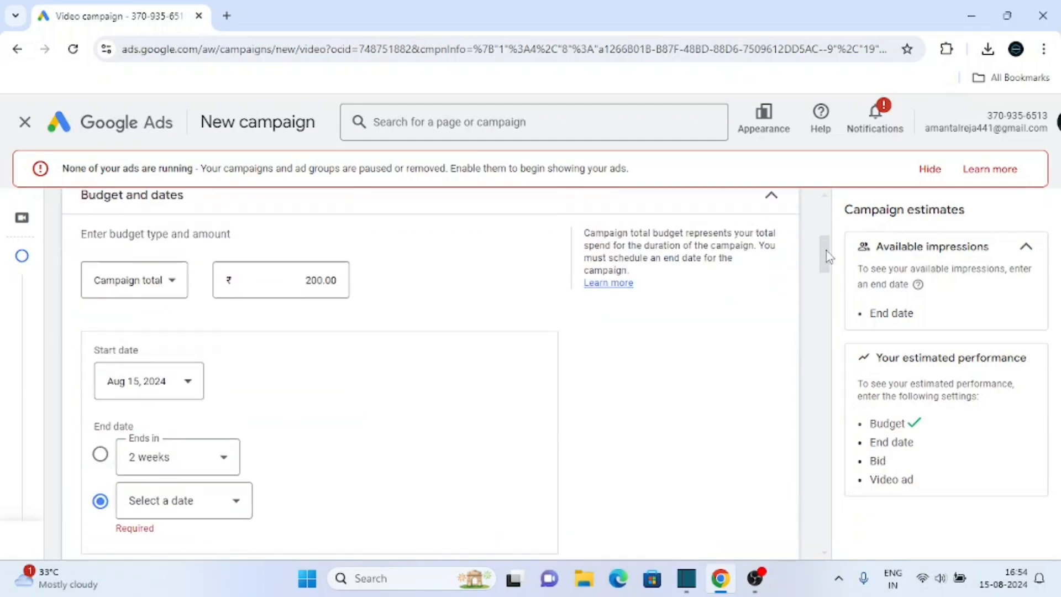
scroll(827, 258, down, 2)
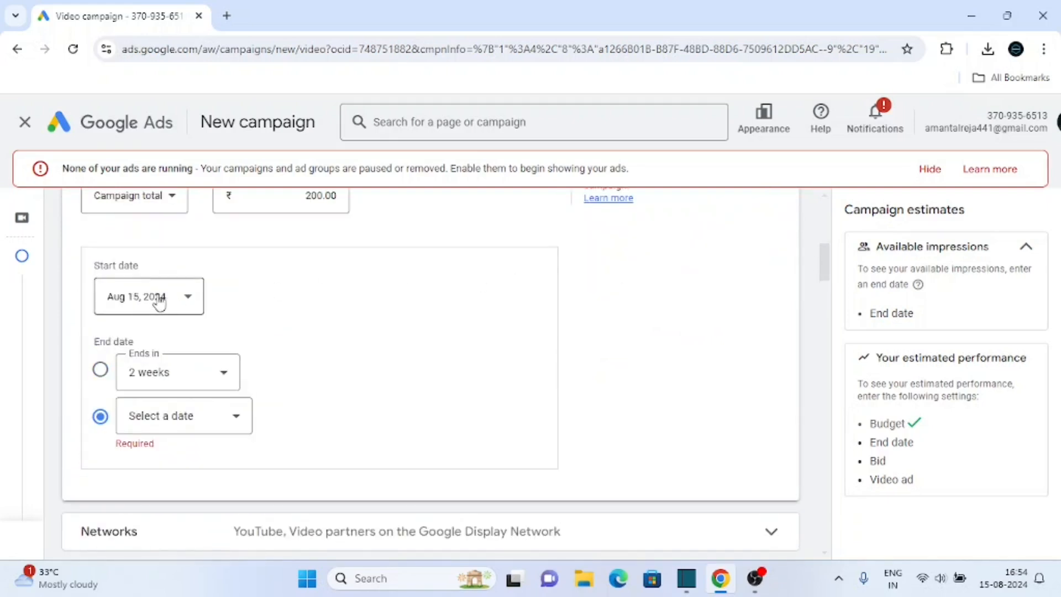
click(159, 303)
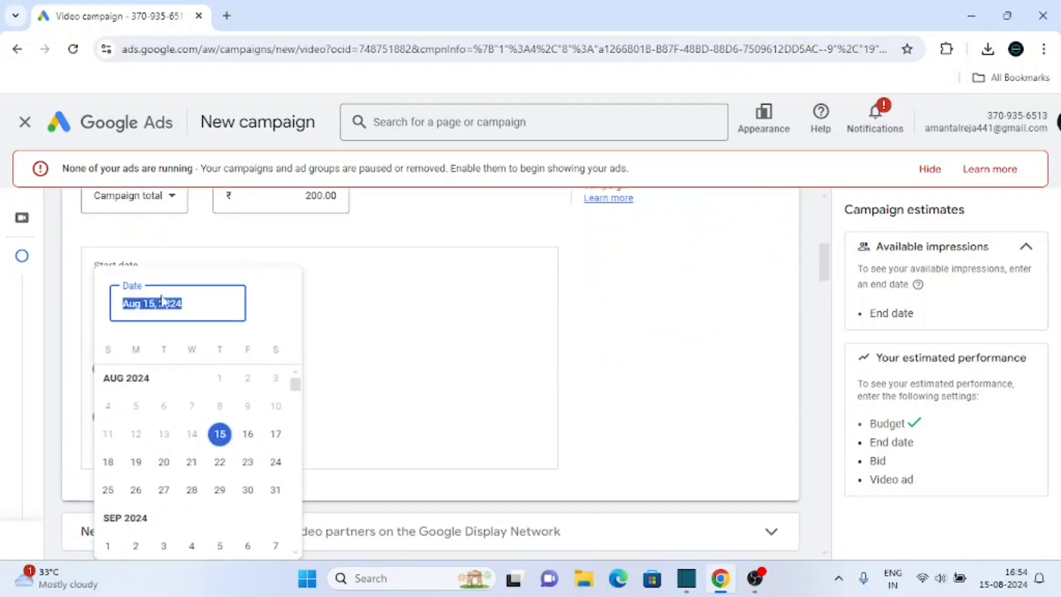
click(247, 435)
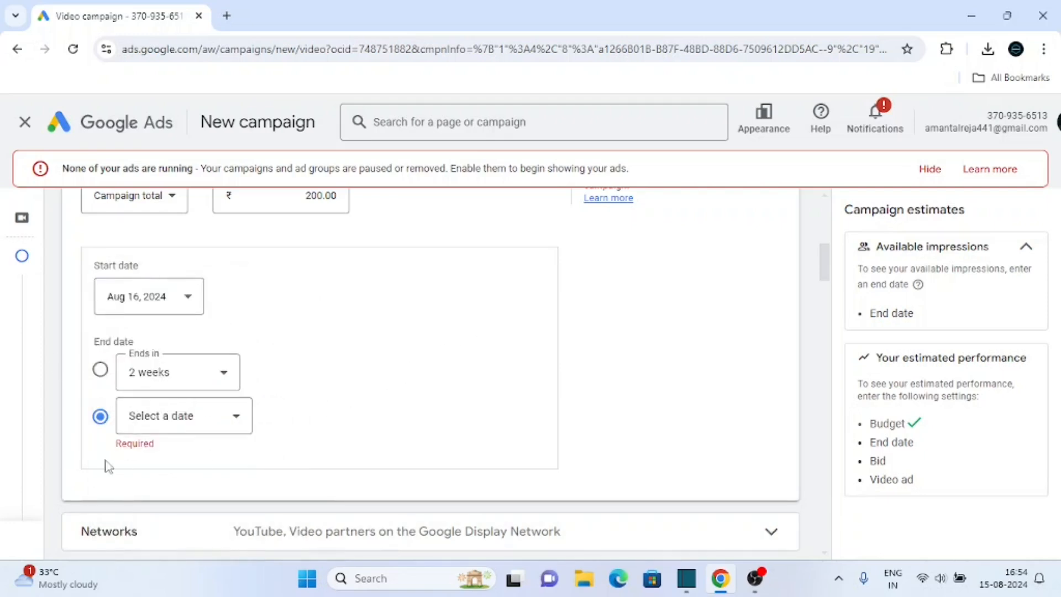
- Set the campaign's end date to the specific date Aug 20, 2024
click(164, 386)
click(370, 326)
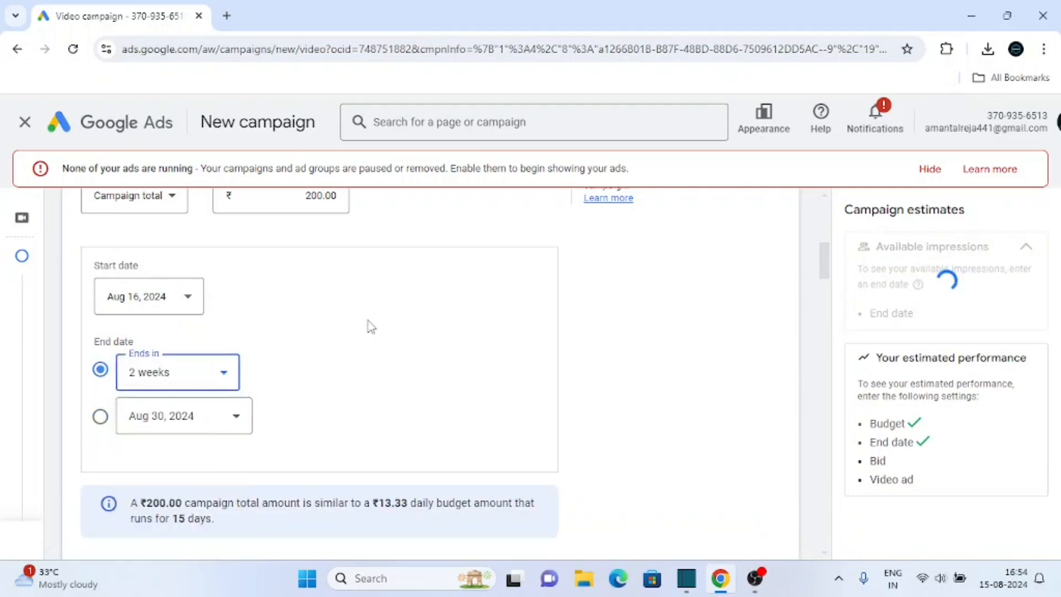
click(100, 416)
click(178, 421)
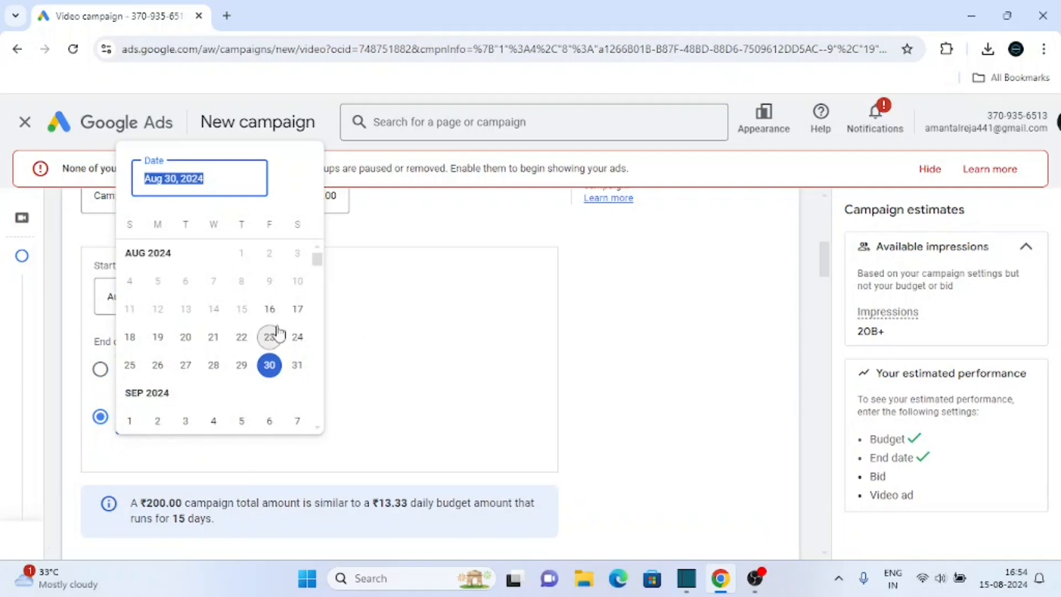
click(184, 340)
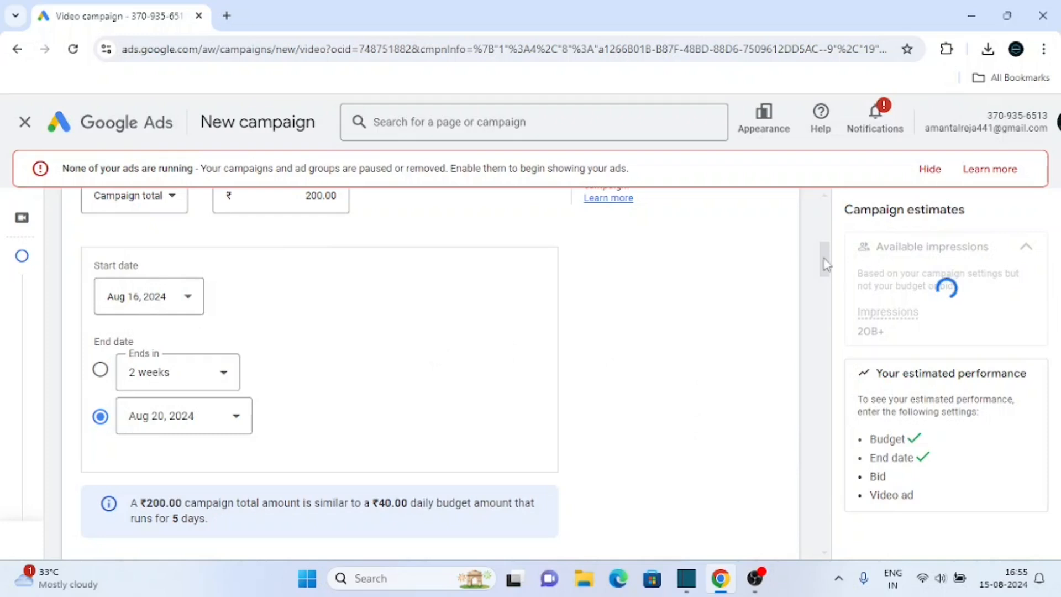
- Examine the YouTube, Google TV and video partner network options and collapse the section again
scroll(659, 329, down, 5)
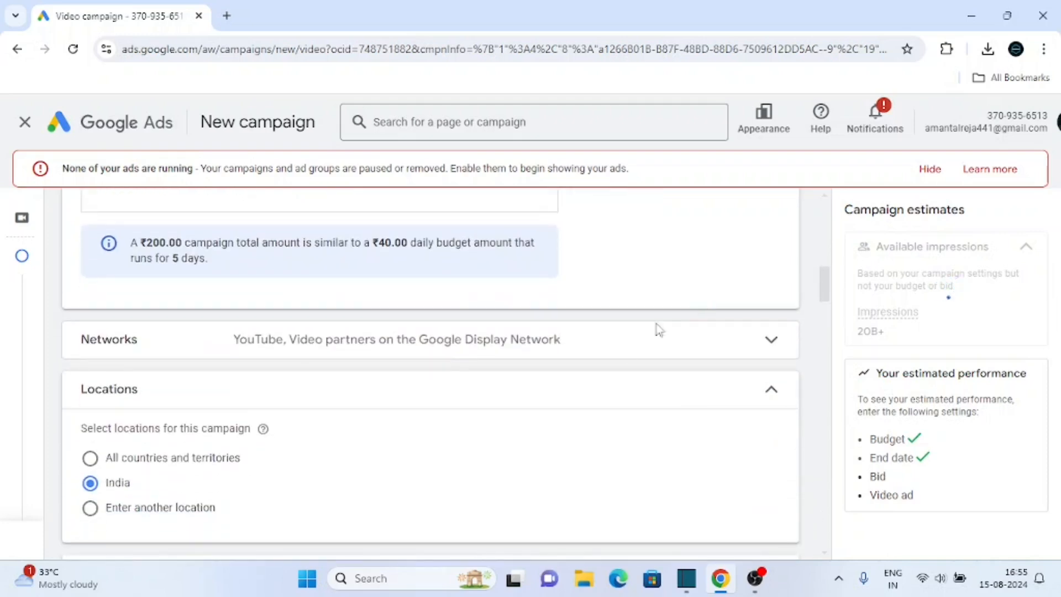
click(621, 348)
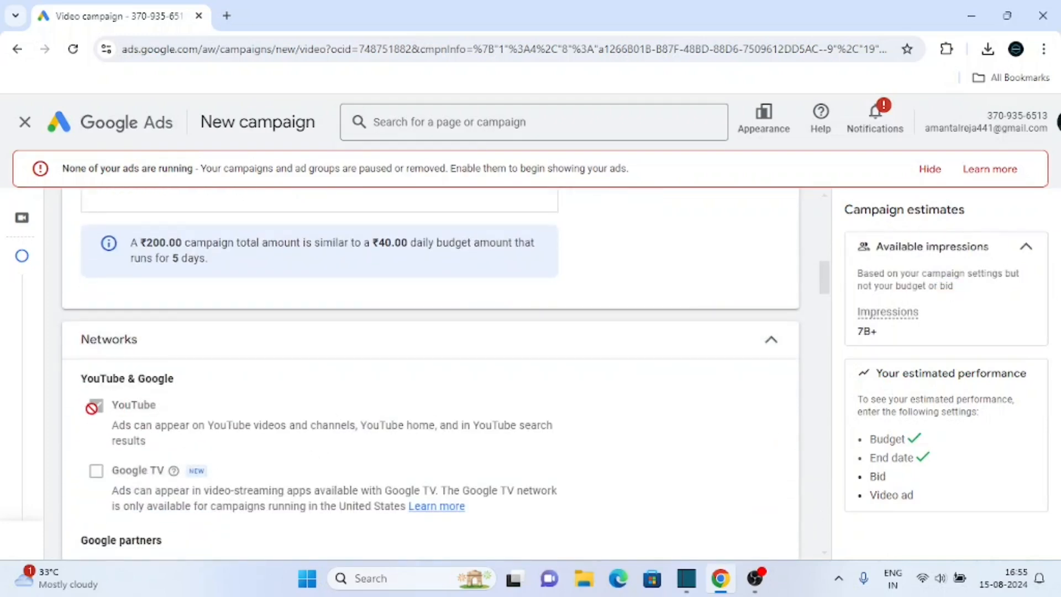
scroll(823, 281, down, 4)
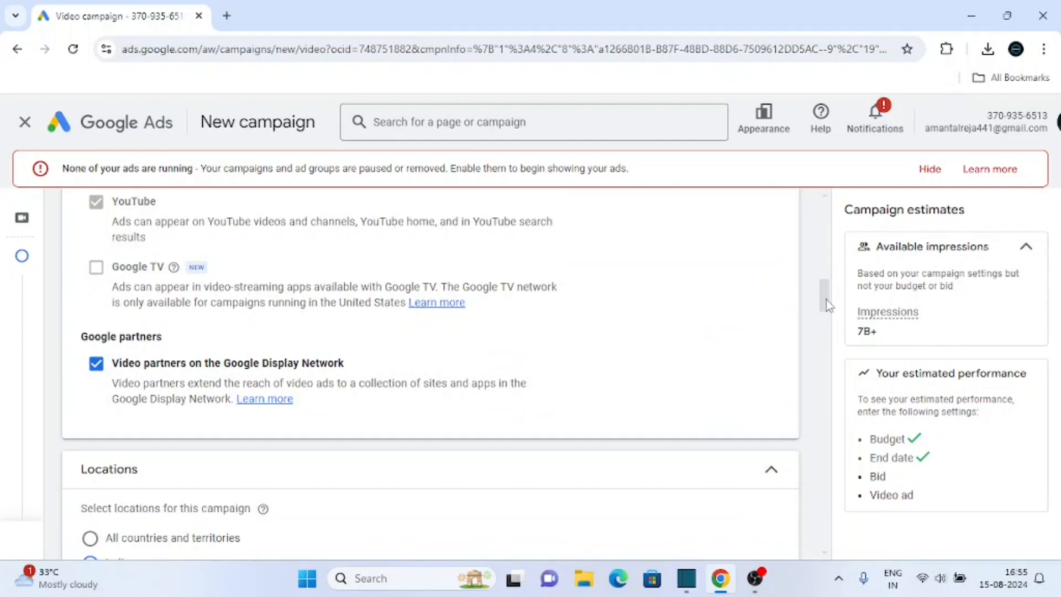
scroll(829, 305, up, 4)
click(773, 348)
- Try the option to enter another location, and set the campaign location back to India
drag(827, 277, 827, 298)
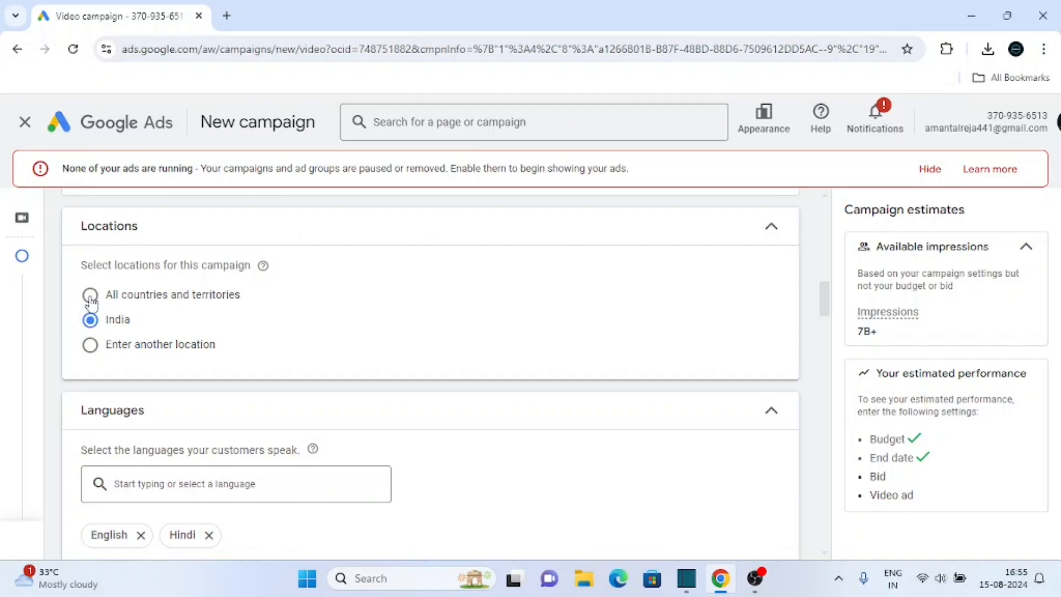
click(90, 346)
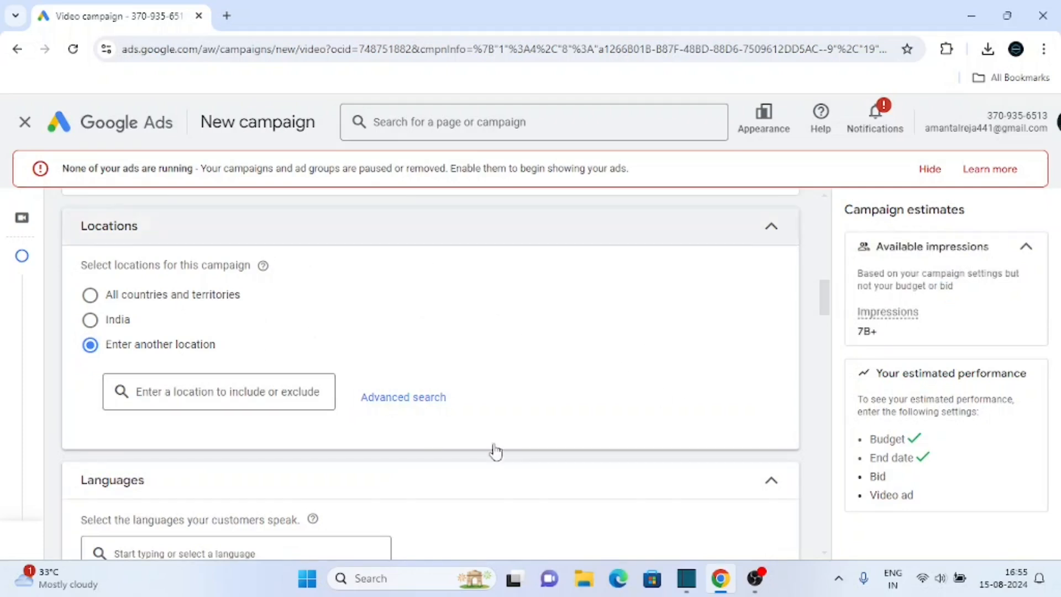
click(91, 320)
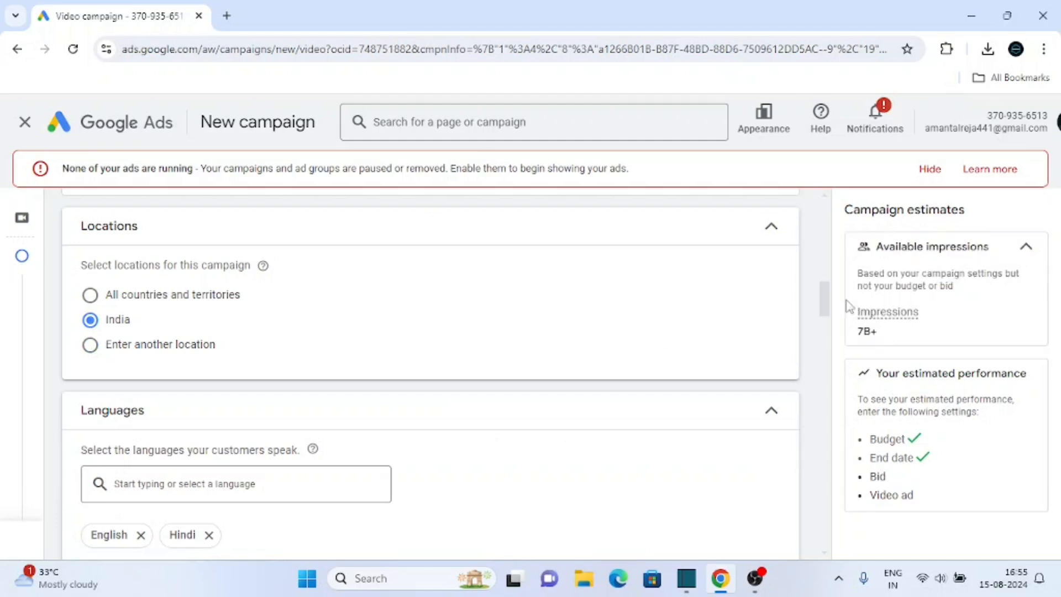
- Look at the list of available customer languages for the campaign and close it
drag(826, 297, 829, 312)
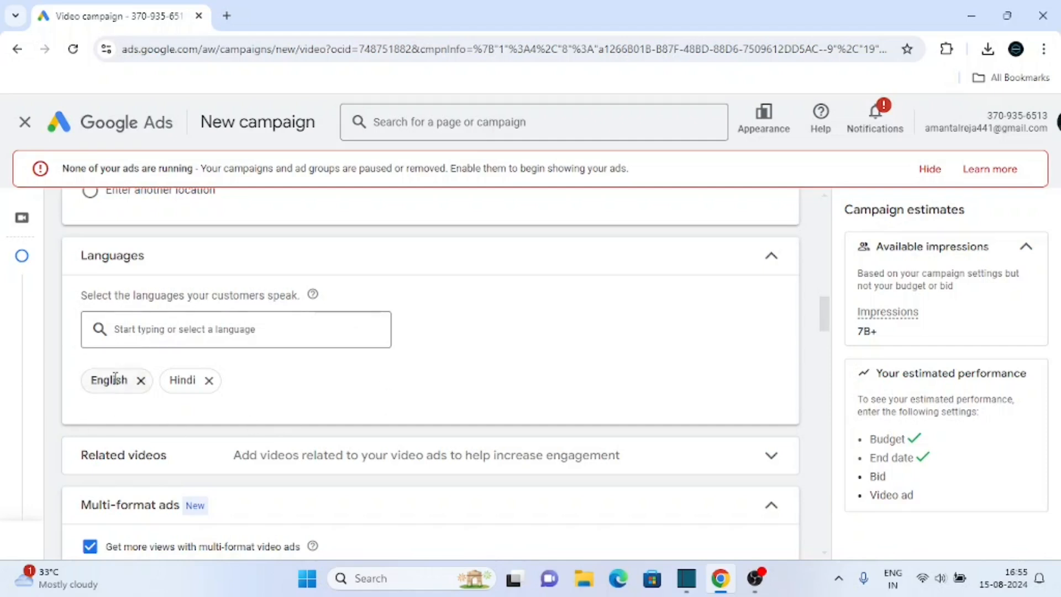
click(176, 328)
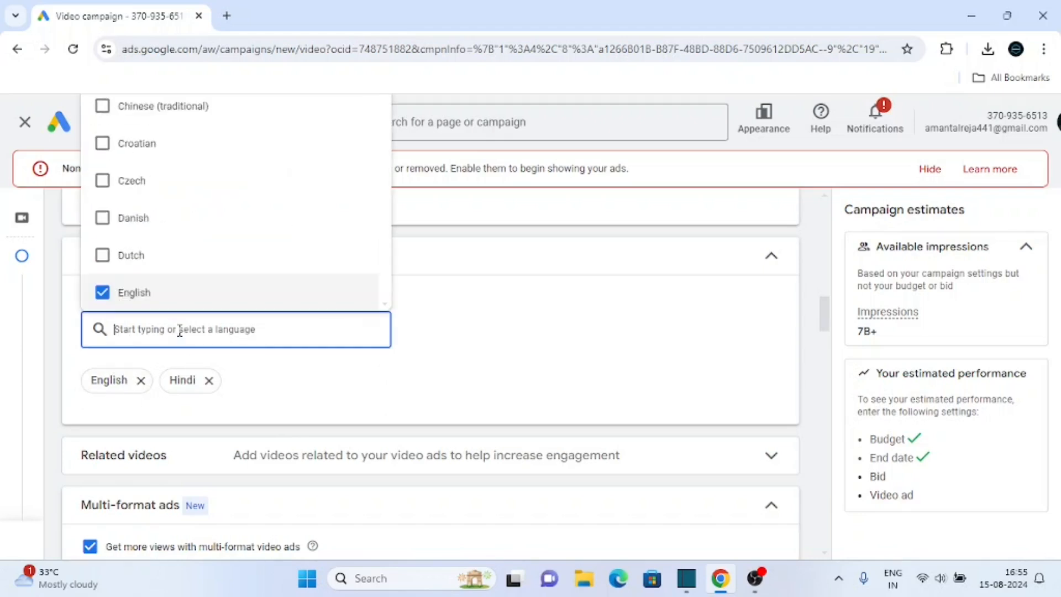
click(685, 329)
- Examine the dialog for adding related videos, cancel it and collapse the related videos section
drag(833, 316, 824, 331)
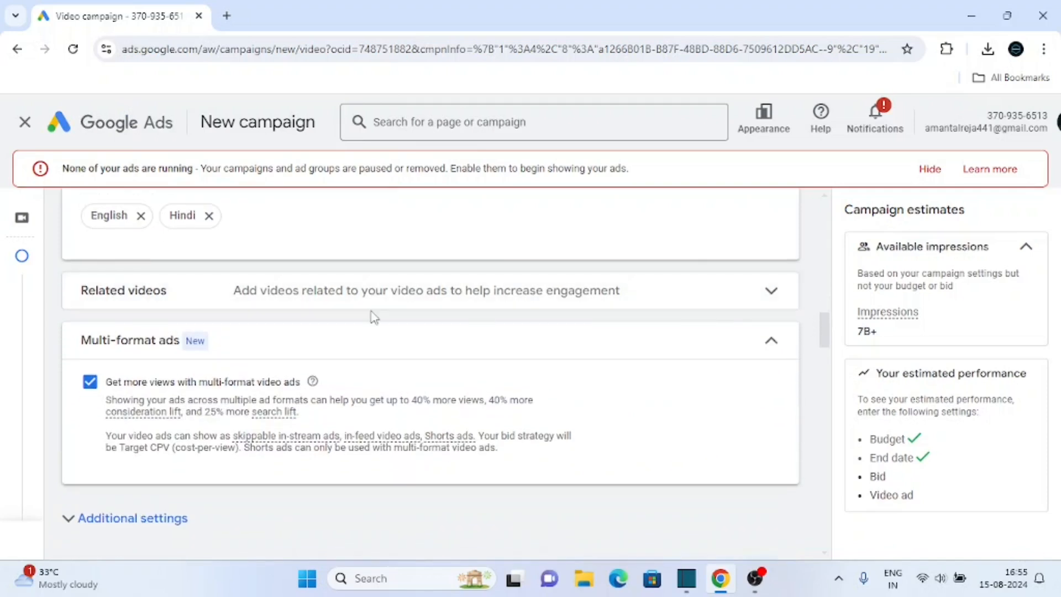
click(695, 301)
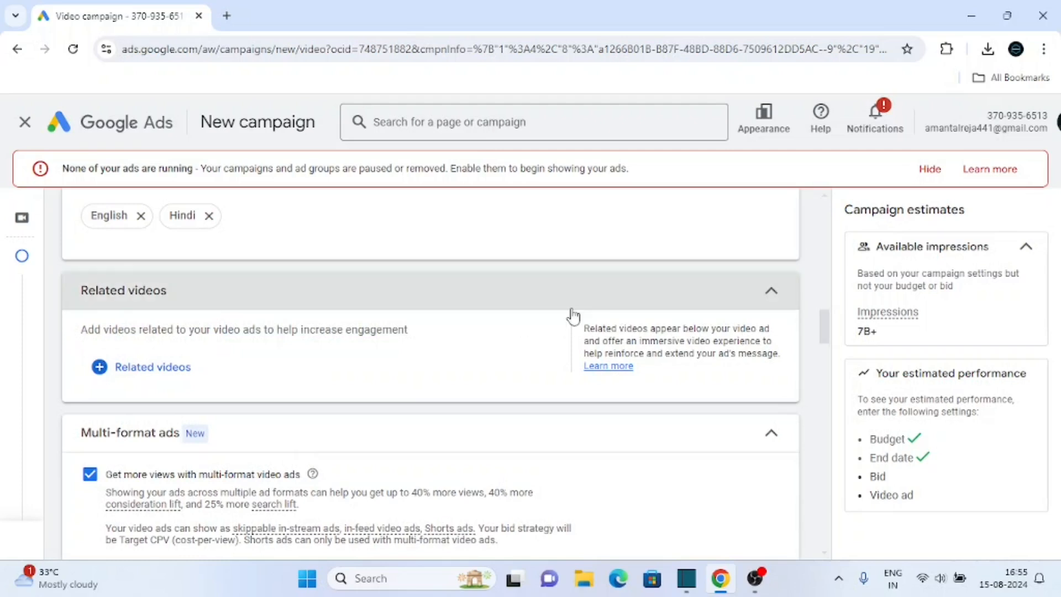
click(130, 369)
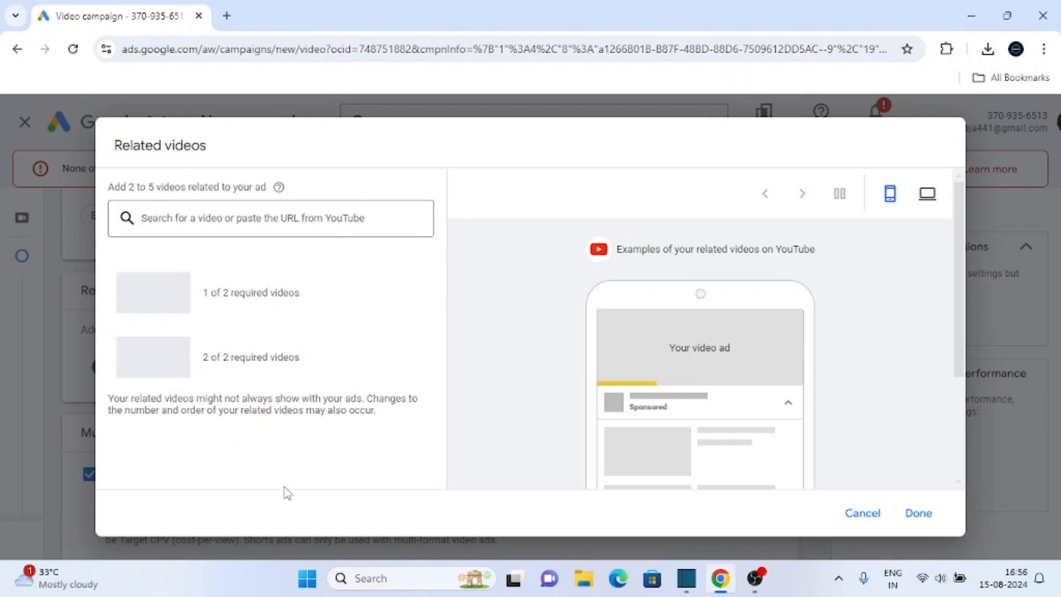
click(870, 512)
click(767, 291)
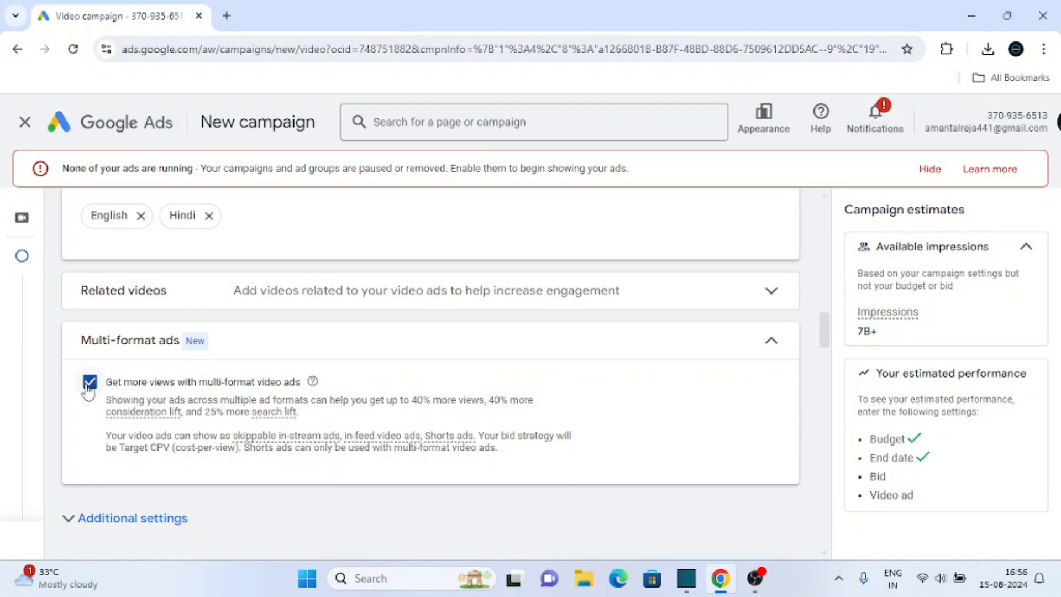
- Turn off multi-format video ads for the campaign and expand the additional settings
click(138, 386)
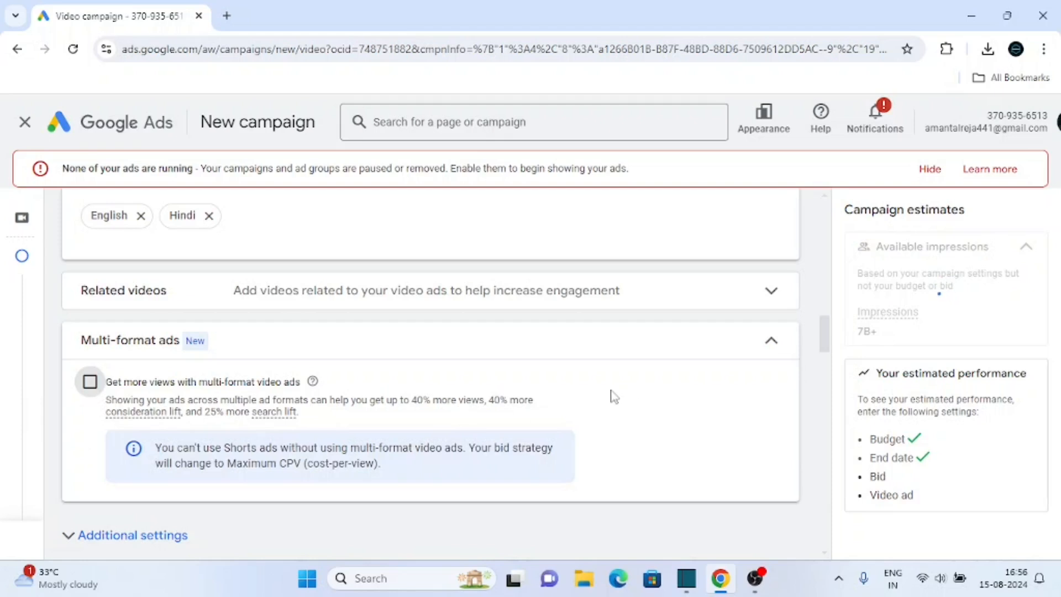
drag(822, 329, 821, 352)
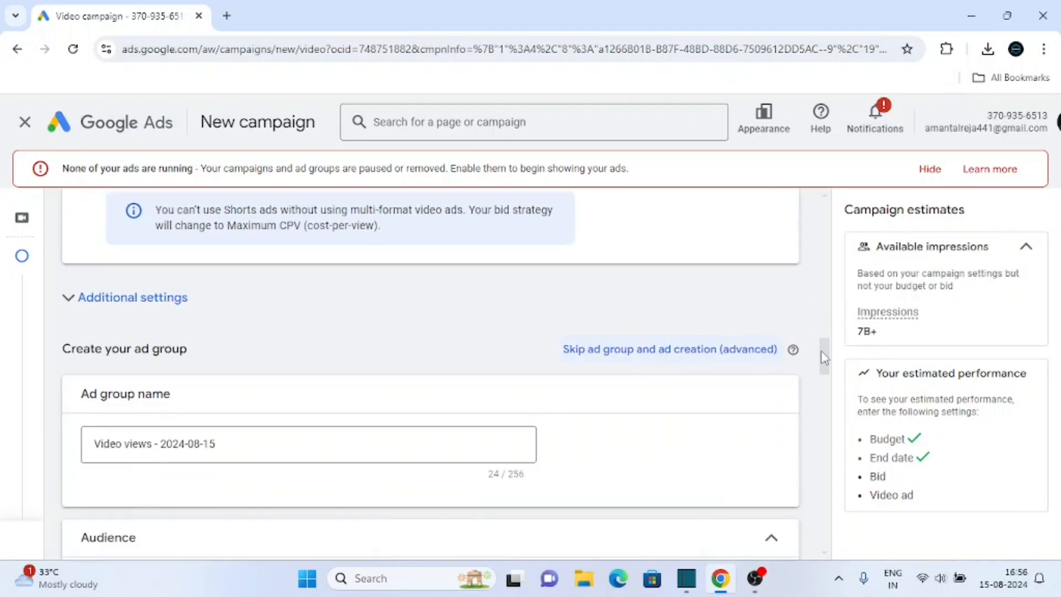
click(173, 300)
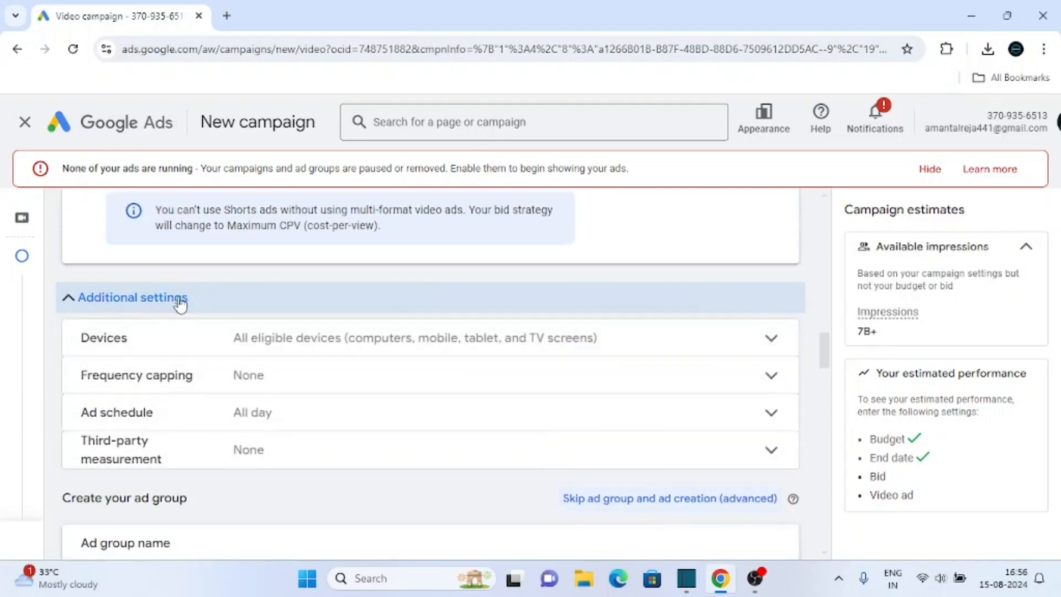
- Try specific device targeting without computers and TV screens, set it back to all eligible devices and collapse the device settings
click(516, 341)
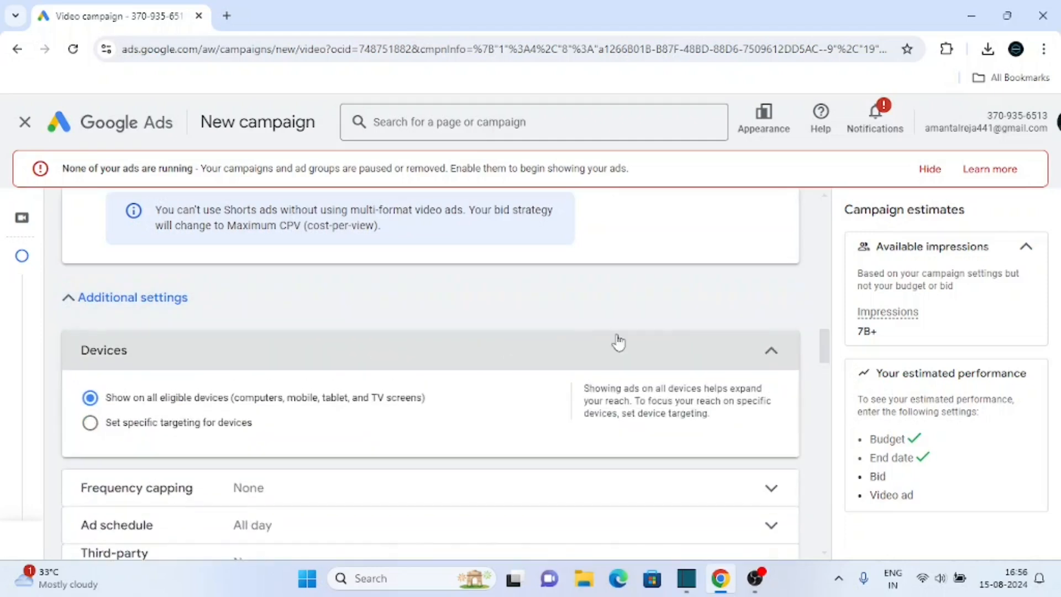
mouse_move(825, 351)
mouse_down()
mouse_move(826, 371)
mouse_move(825, 360)
mouse_up()
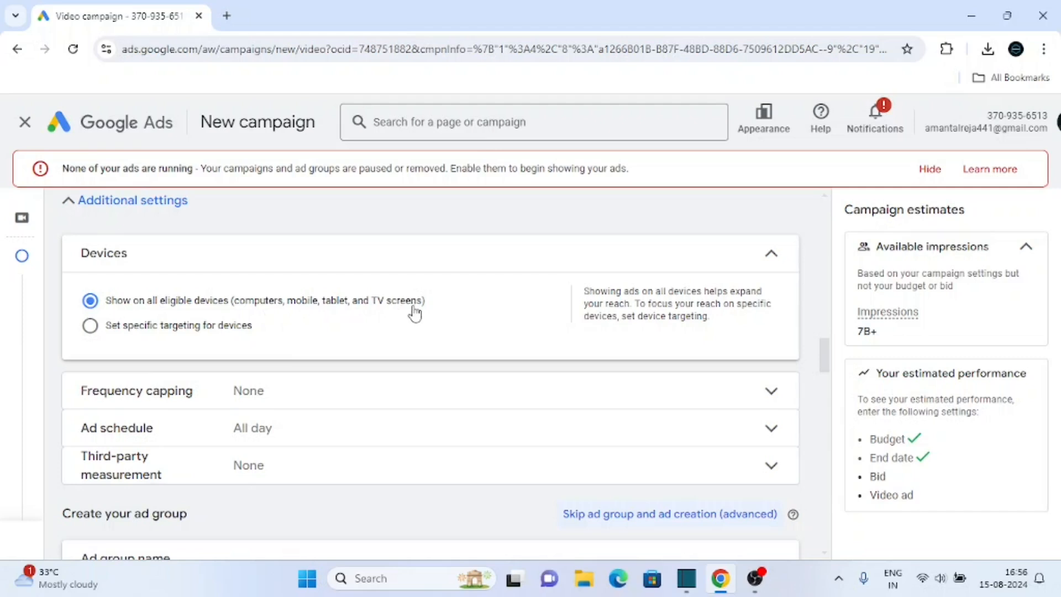
click(90, 326)
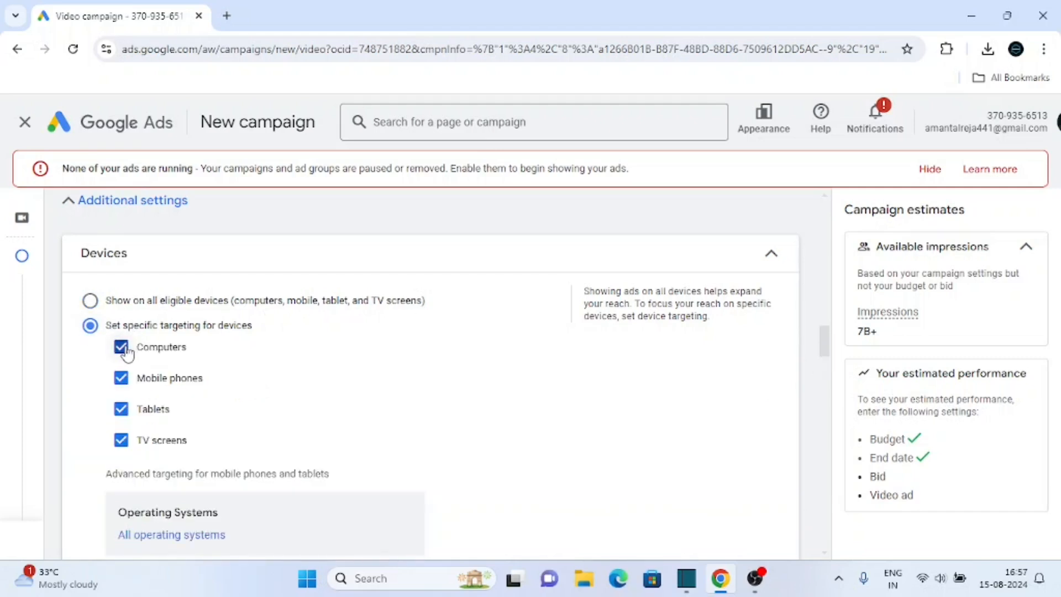
click(121, 347)
click(121, 409)
click(121, 440)
click(121, 409)
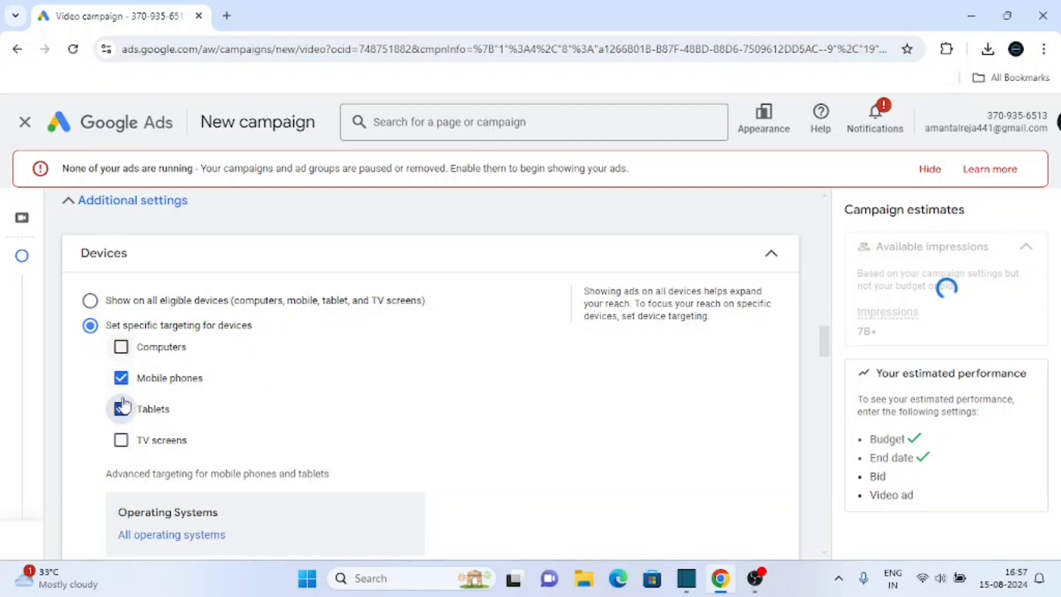
click(91, 301)
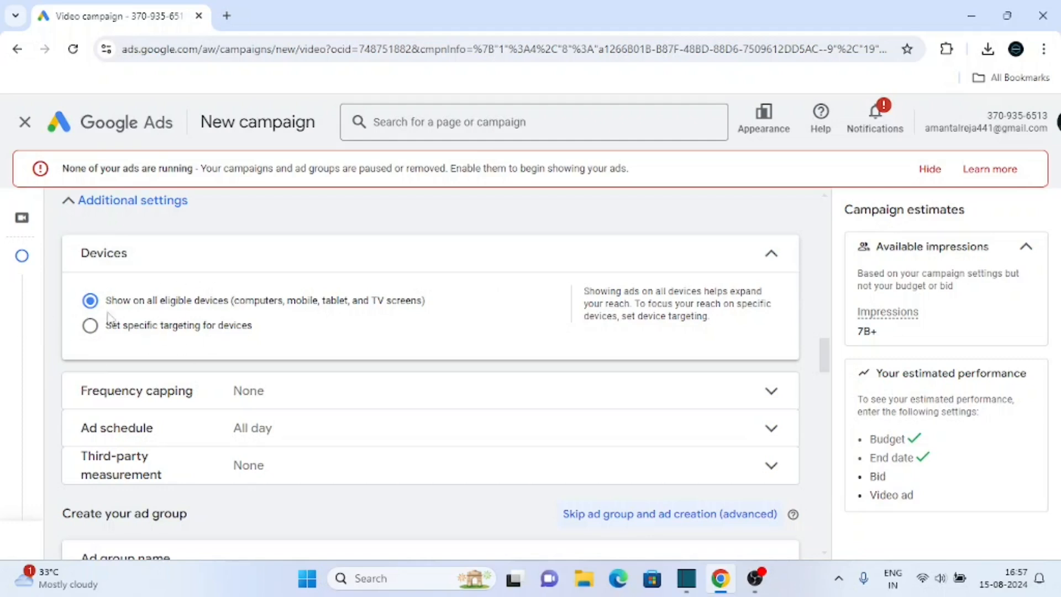
click(773, 255)
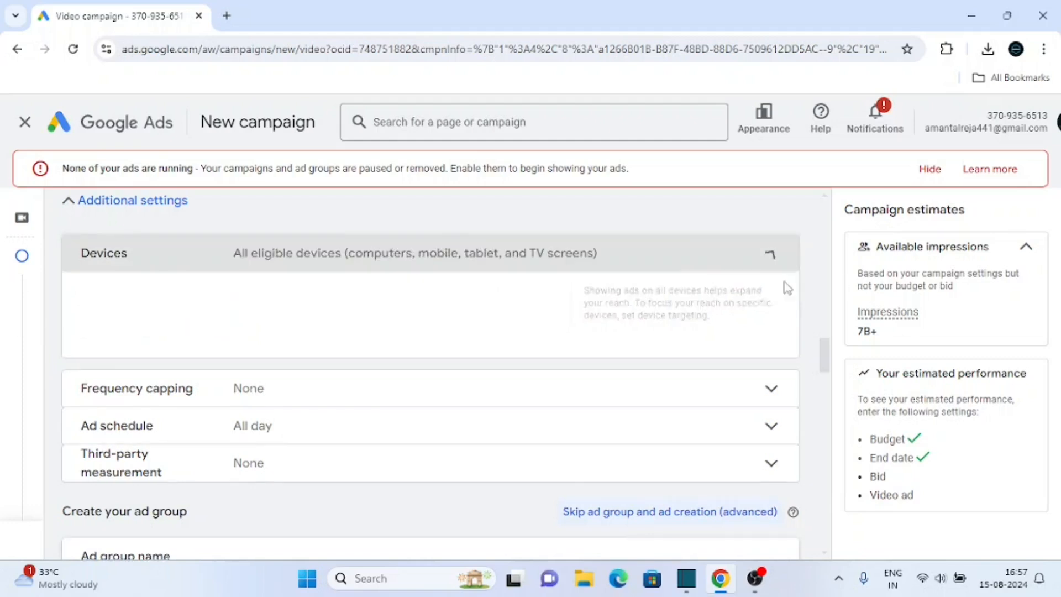
- Try an impression frequency cap of 2 per day, and turn the impression cap off again
click(764, 289)
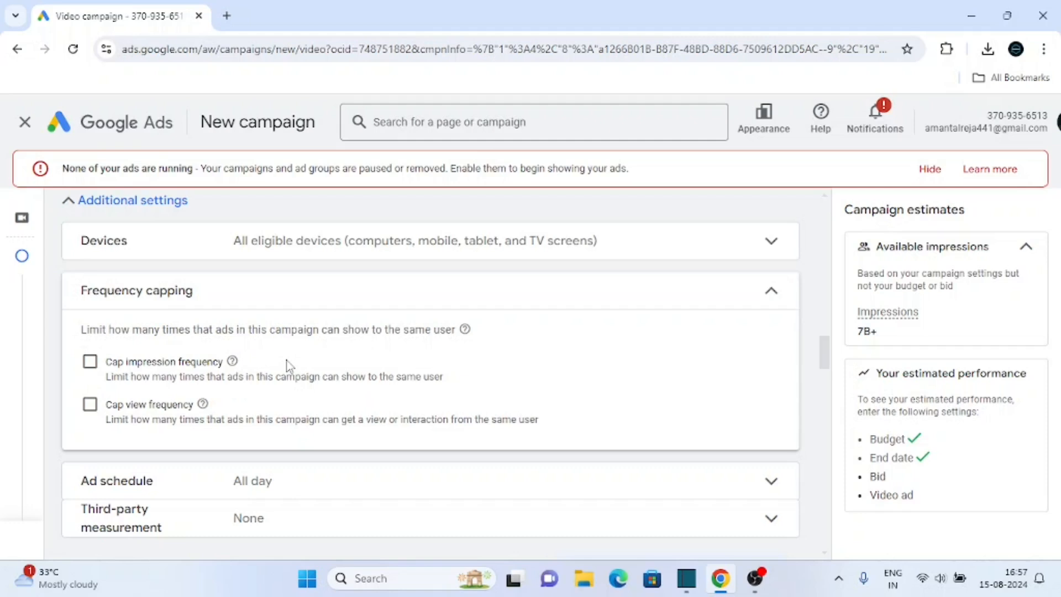
click(90, 361)
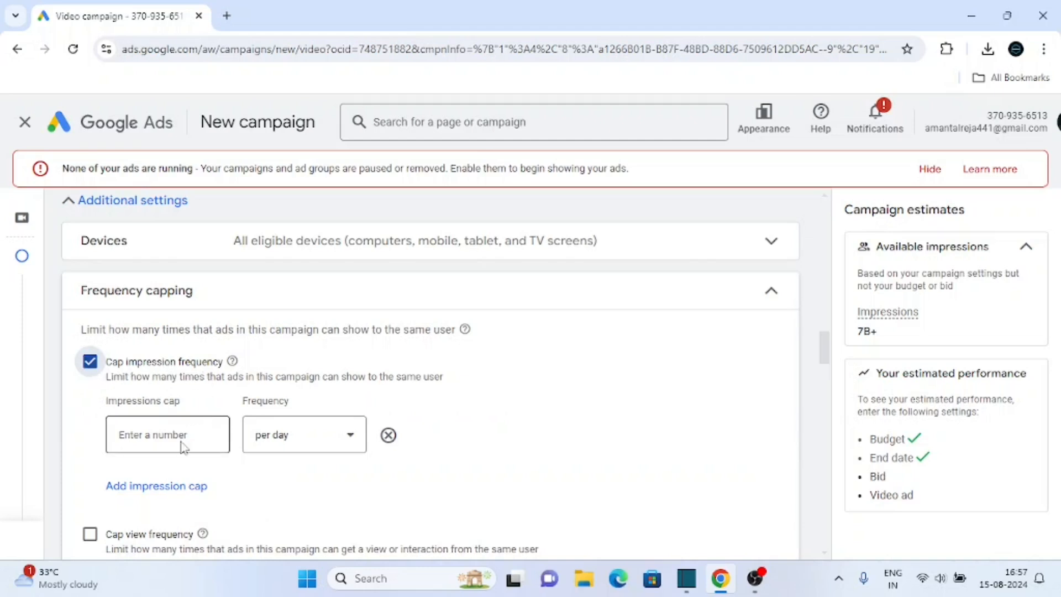
click(333, 438)
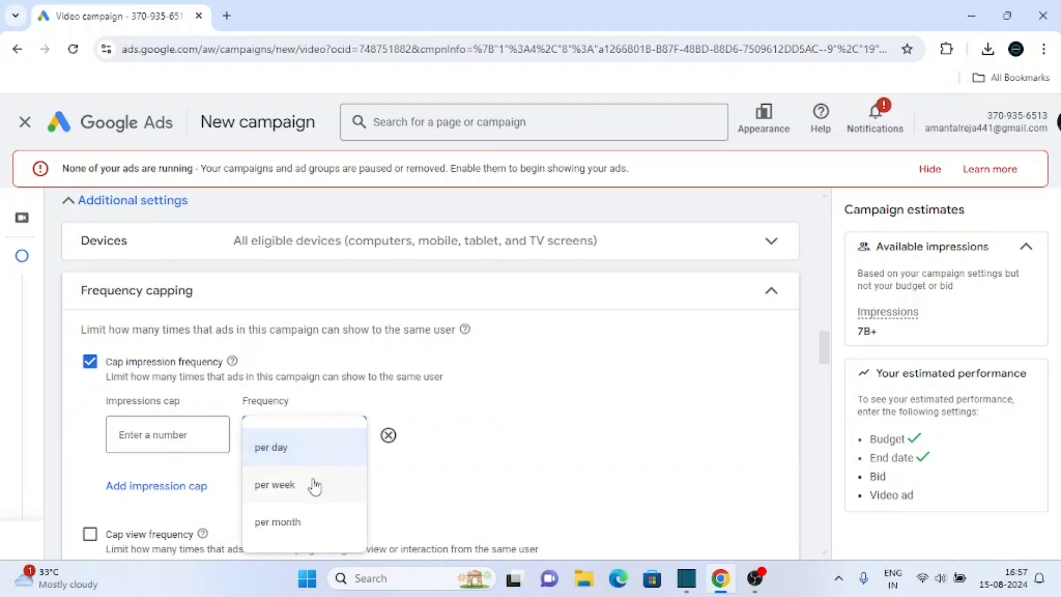
click(279, 451)
click(167, 437)
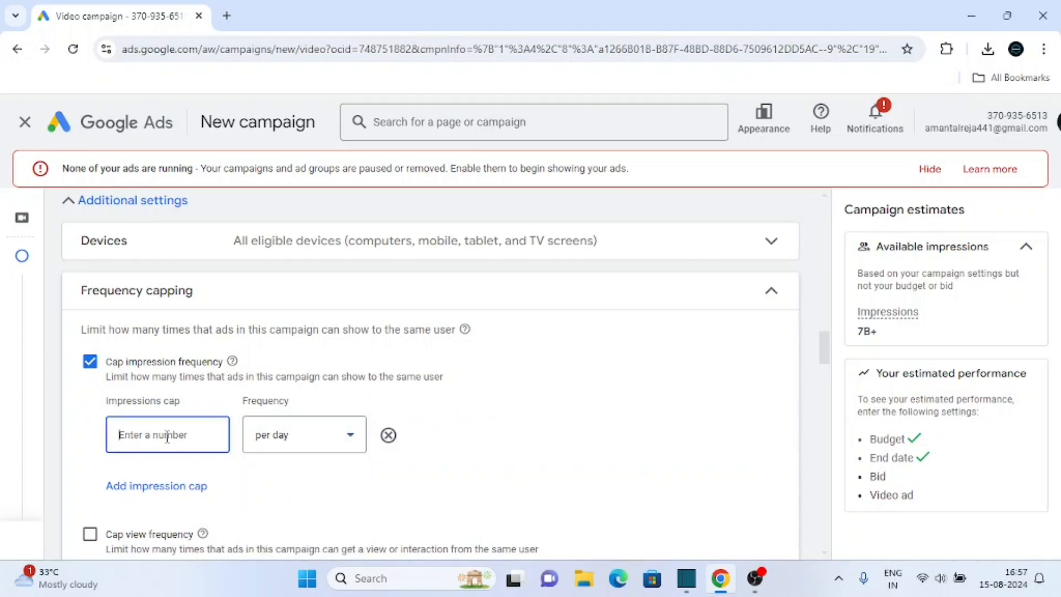
text(2)
key(BackSpace)
click(90, 361)
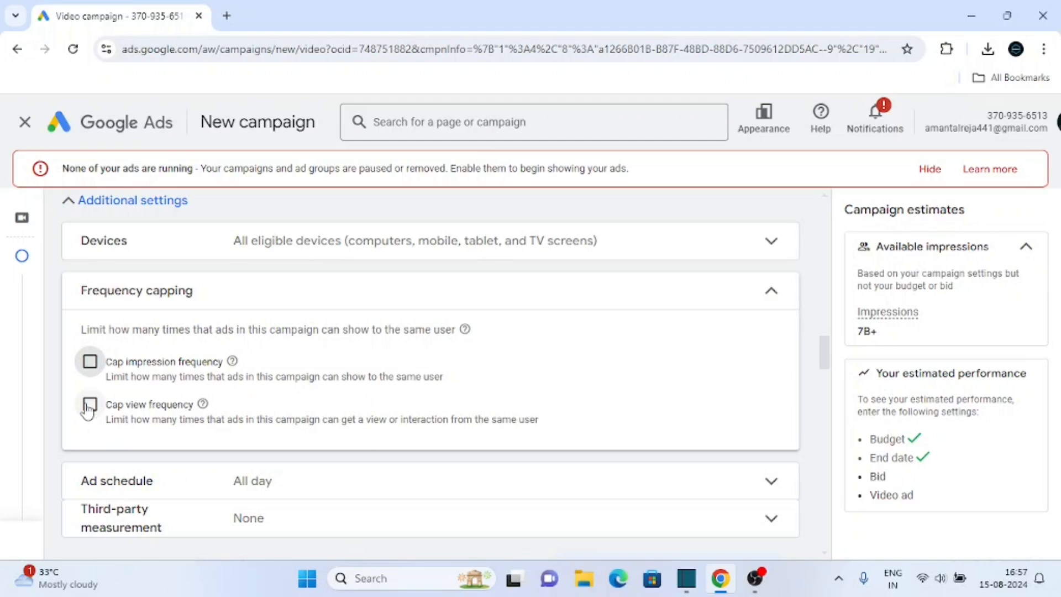
- Look at the view frequency cap option and turn it off again without entering a cap
click(88, 407)
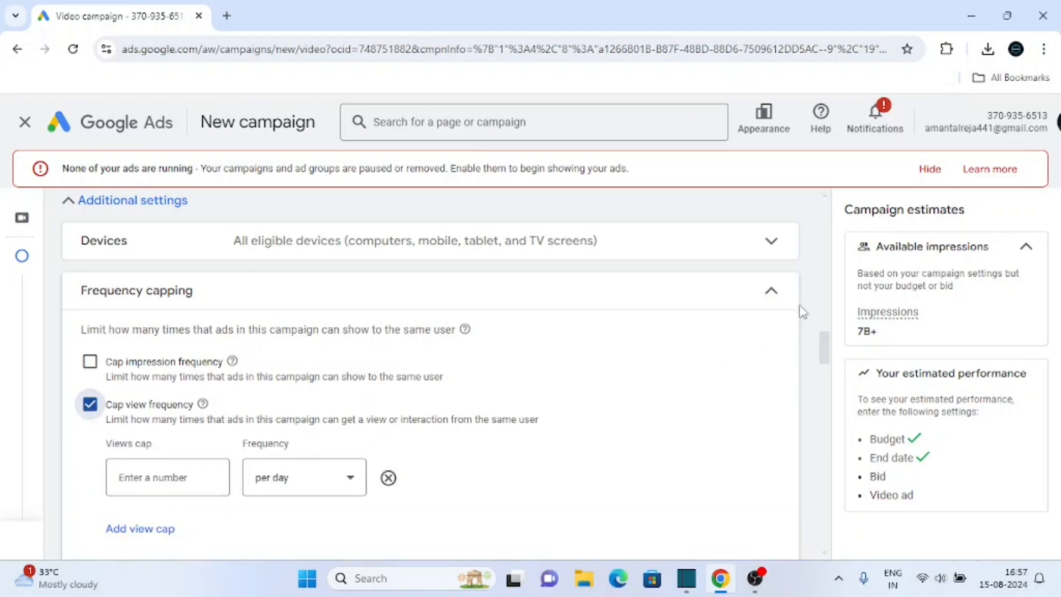
drag(825, 345, 825, 351)
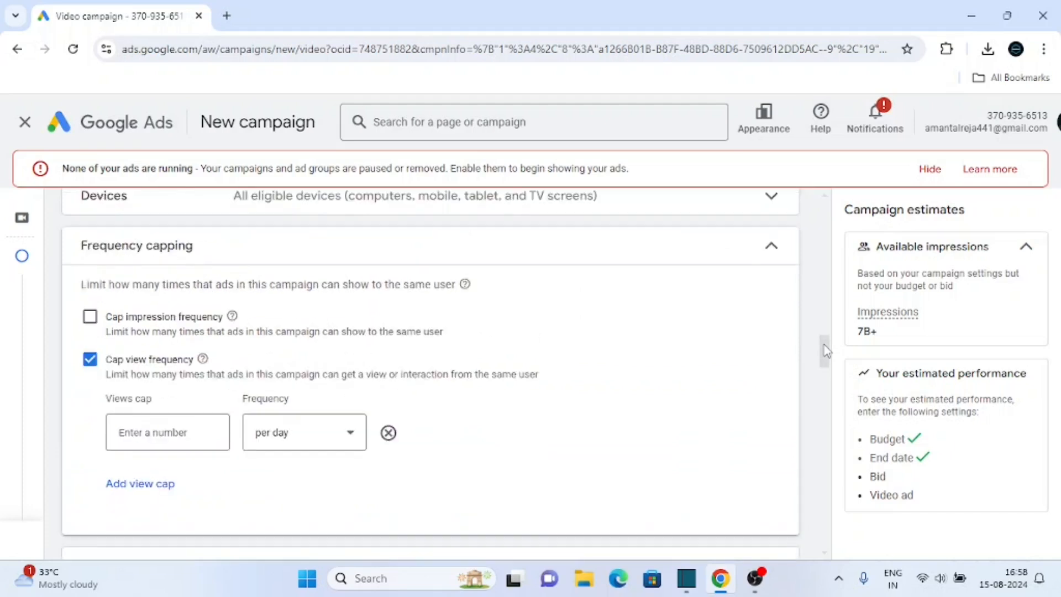
click(185, 434)
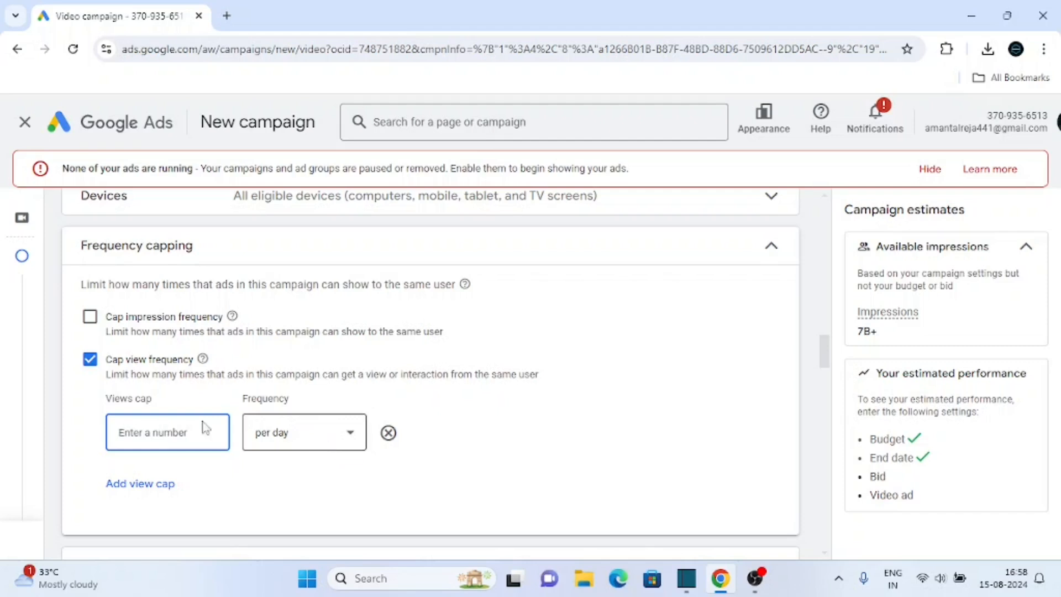
click(90, 360)
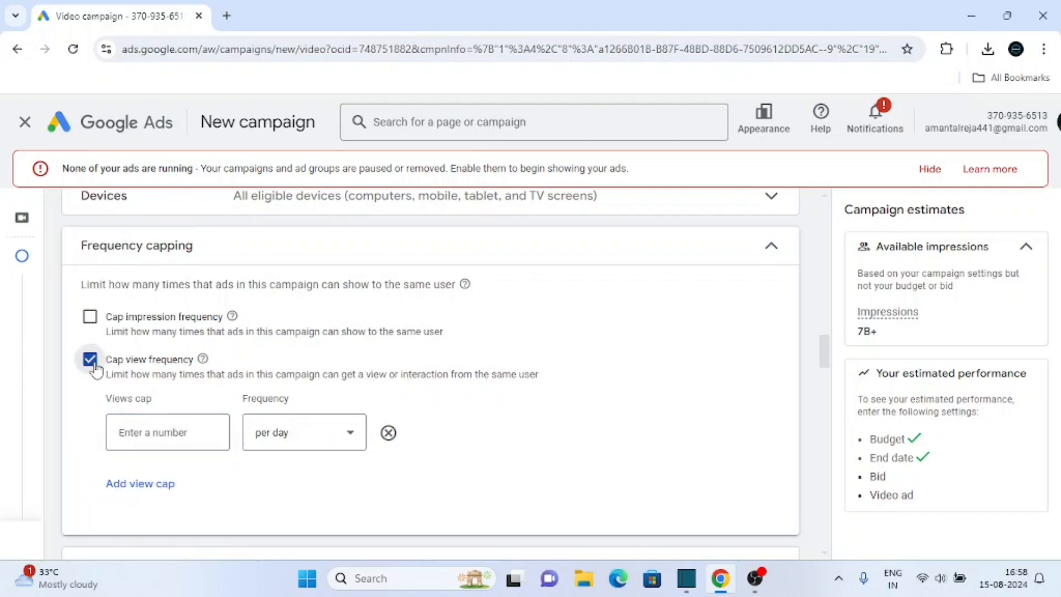
- Examine the ad schedule and third-party measurement settings and collapse both sections again
scroll(825, 362, down, 3)
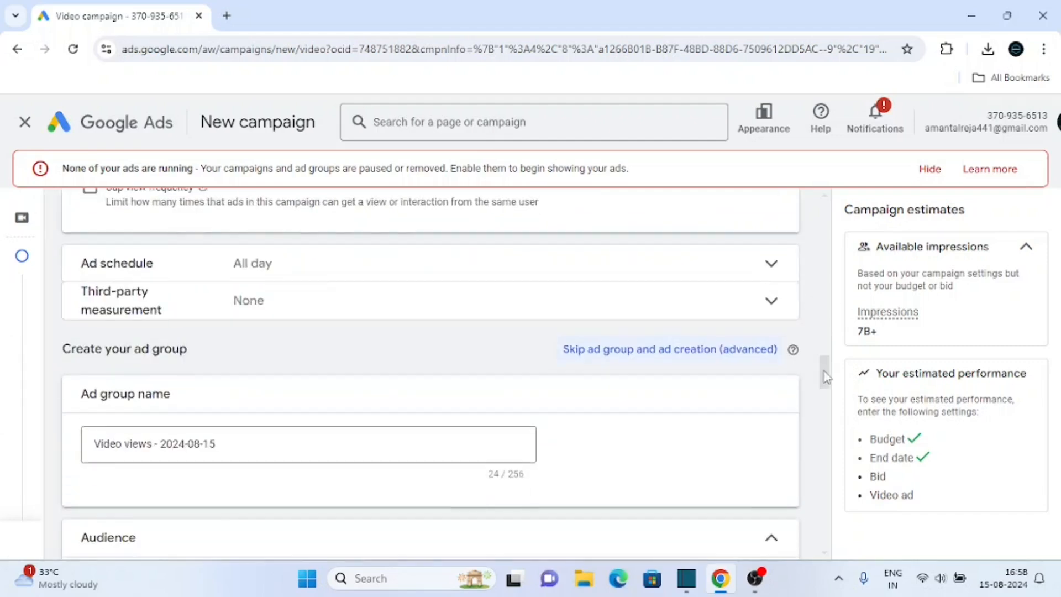
scroll(826, 362, up, 1)
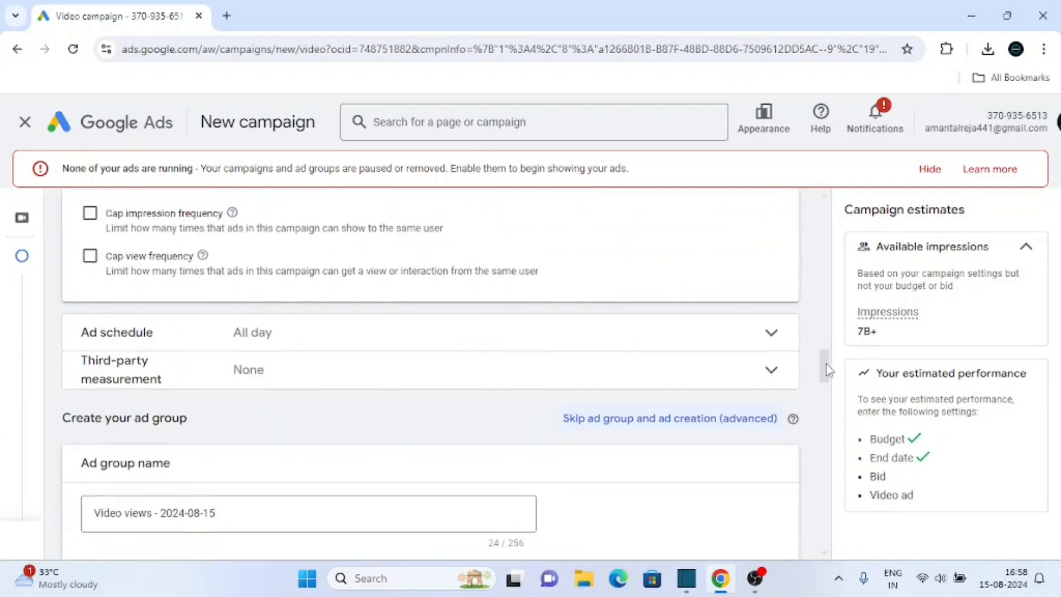
click(757, 334)
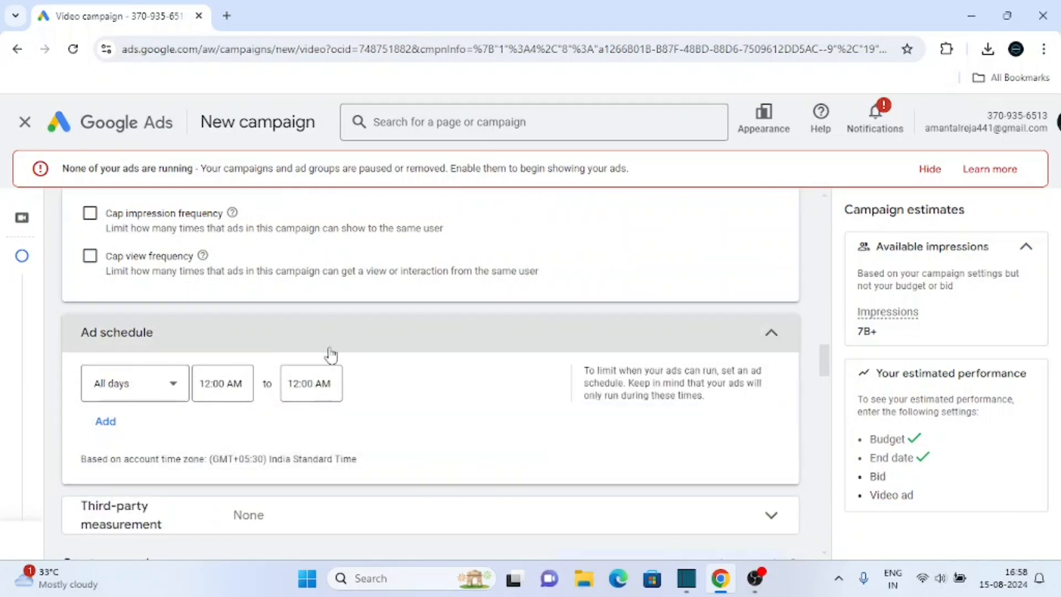
click(774, 332)
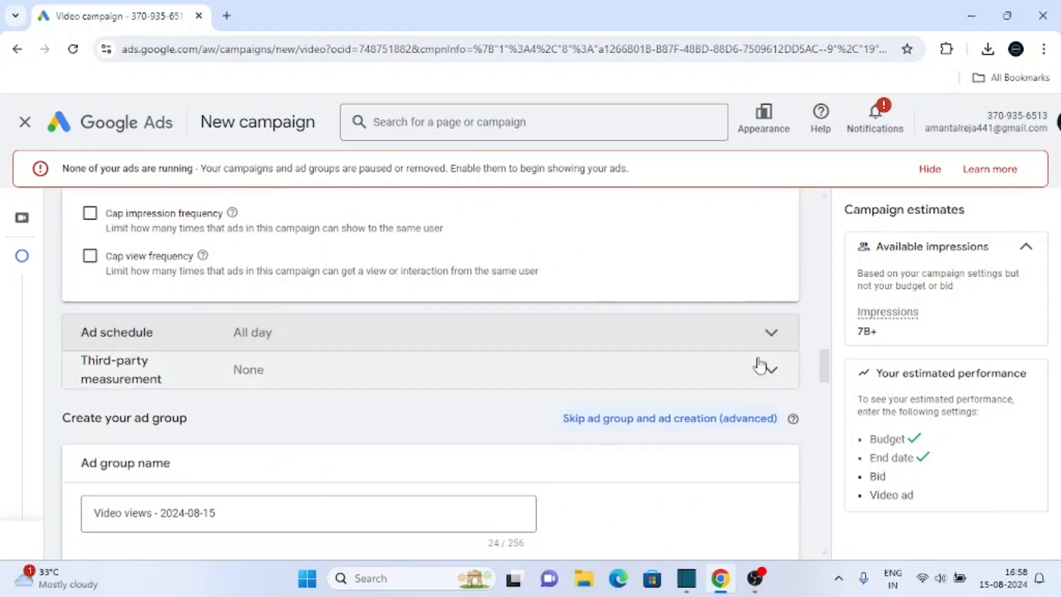
click(761, 368)
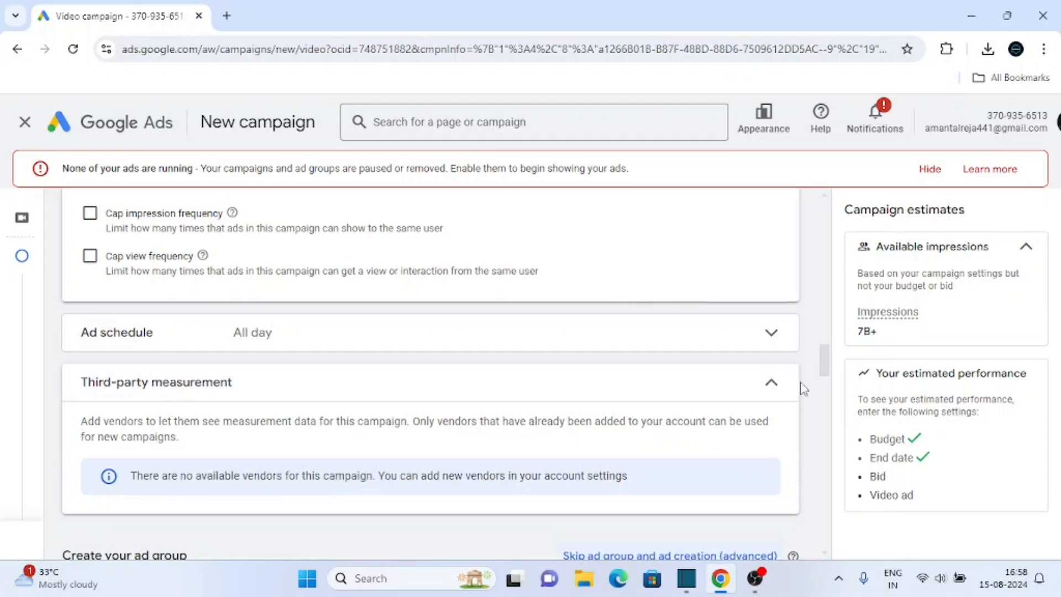
click(773, 387)
- Append amazonbrand to the ad group name so it reads Video views - 2024-08-15amazonbrand
drag(819, 364, 824, 385)
click(249, 338)
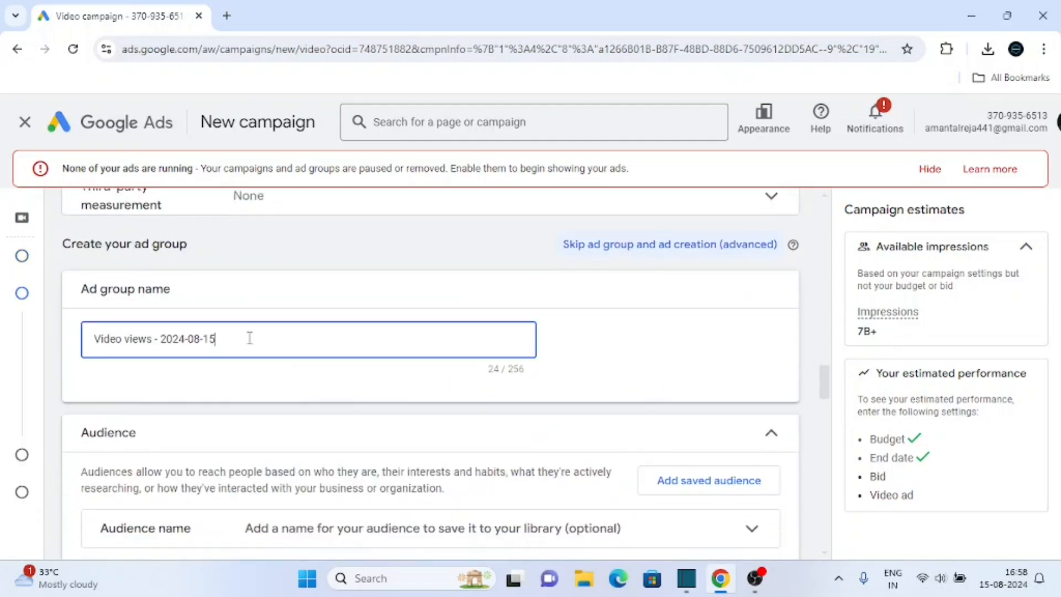
text(amaz)
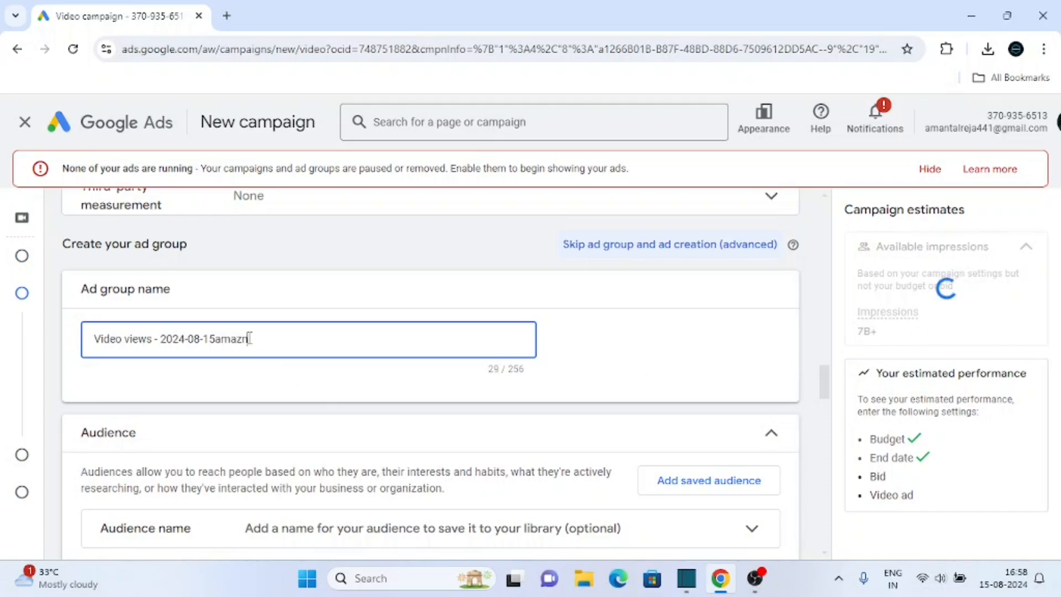
text(on)
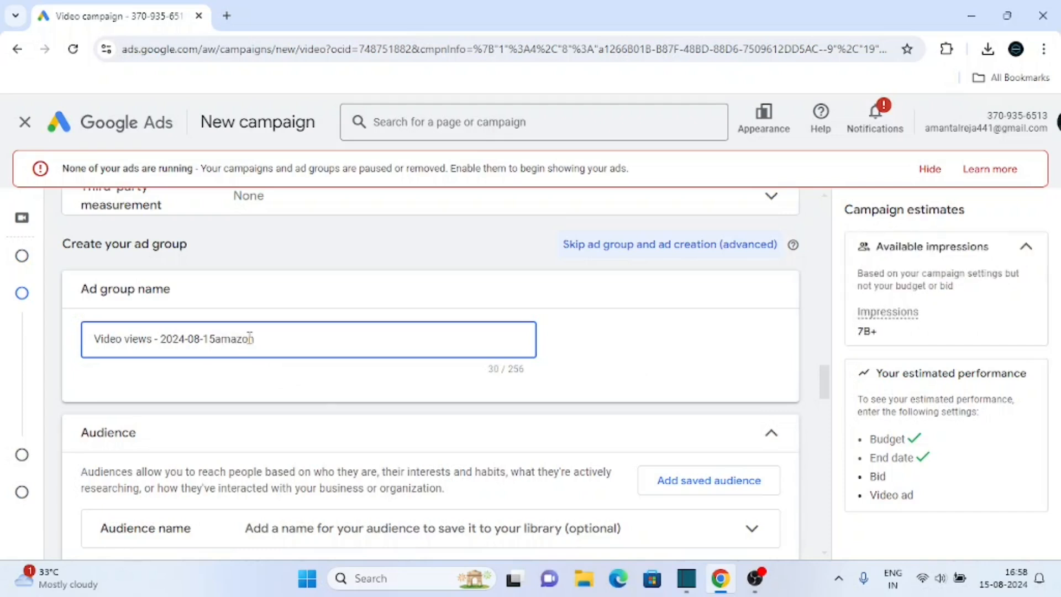
text(brand)
- Expand the ad group's audience section and open its demographics settings
drag(823, 381, 824, 396)
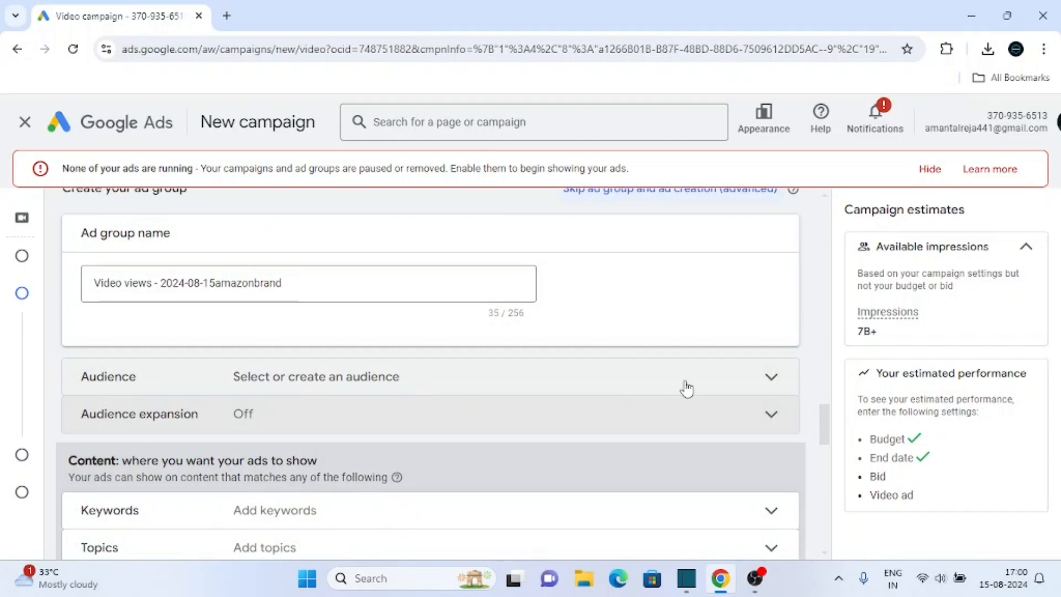
click(729, 385)
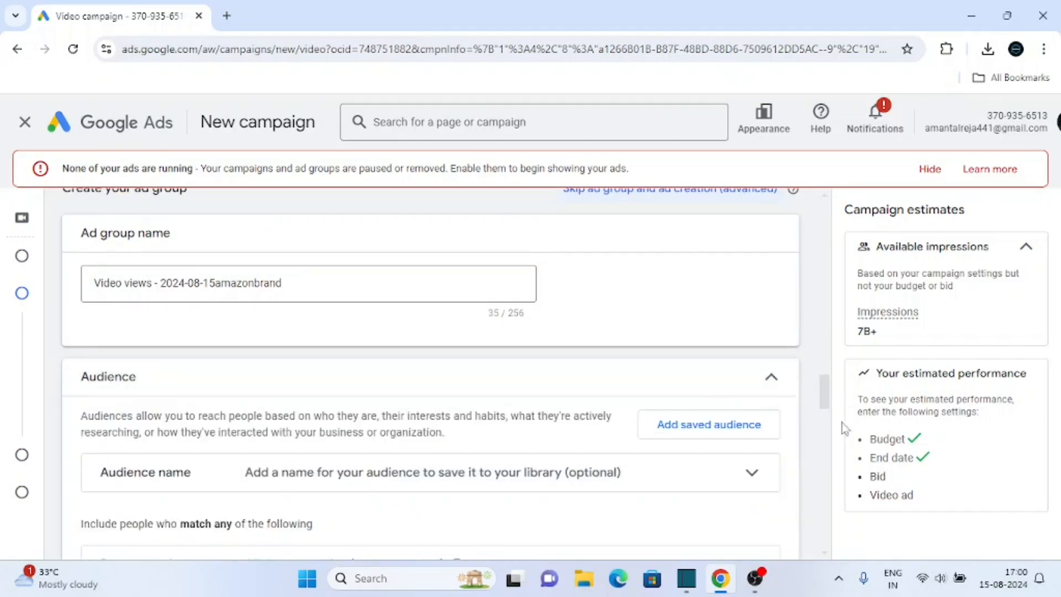
drag(823, 392, 823, 399)
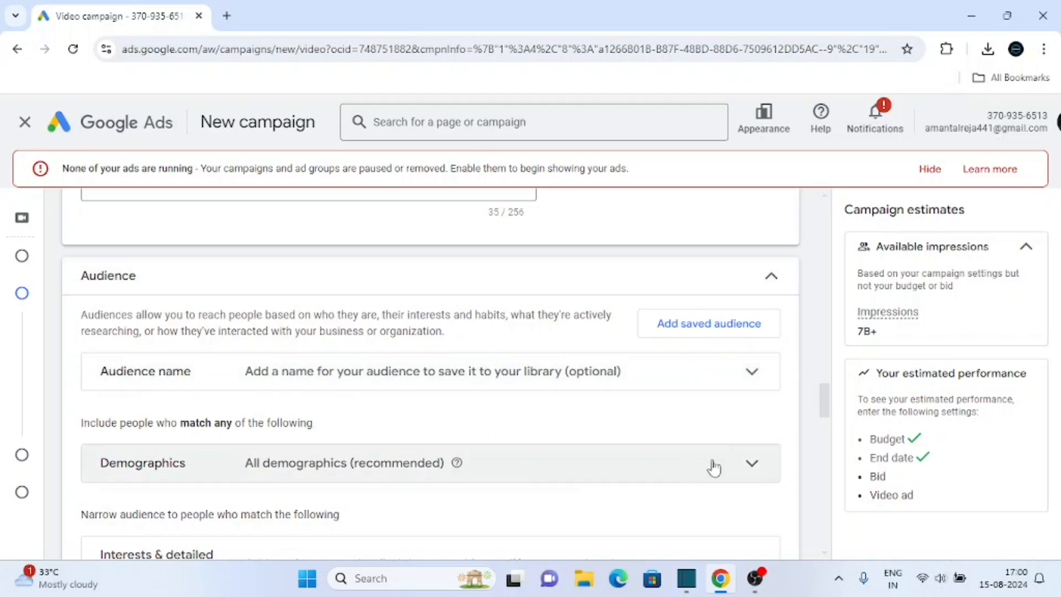
scroll(819, 394, down, 2)
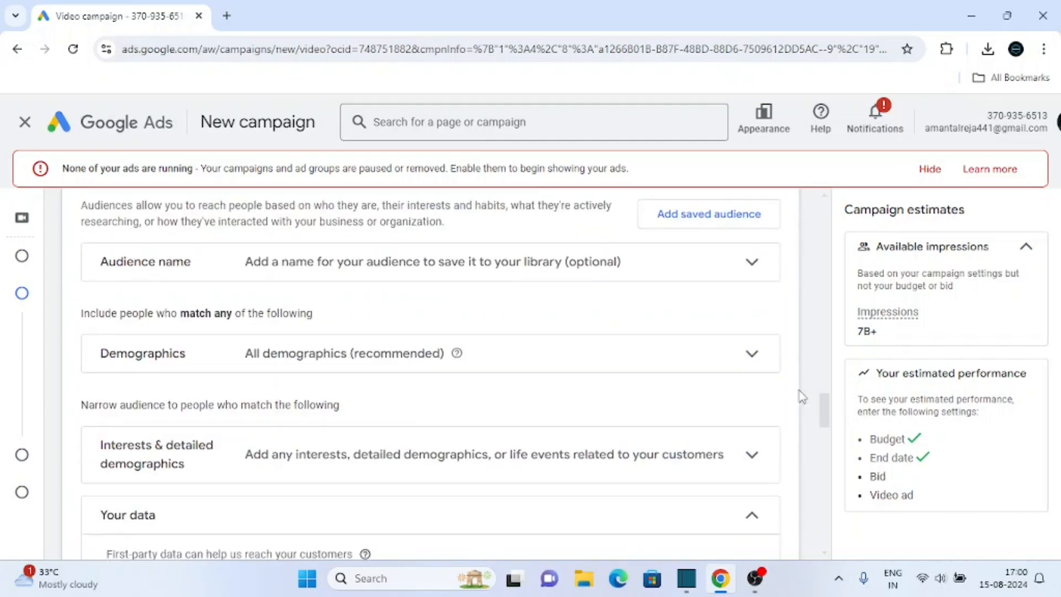
click(743, 356)
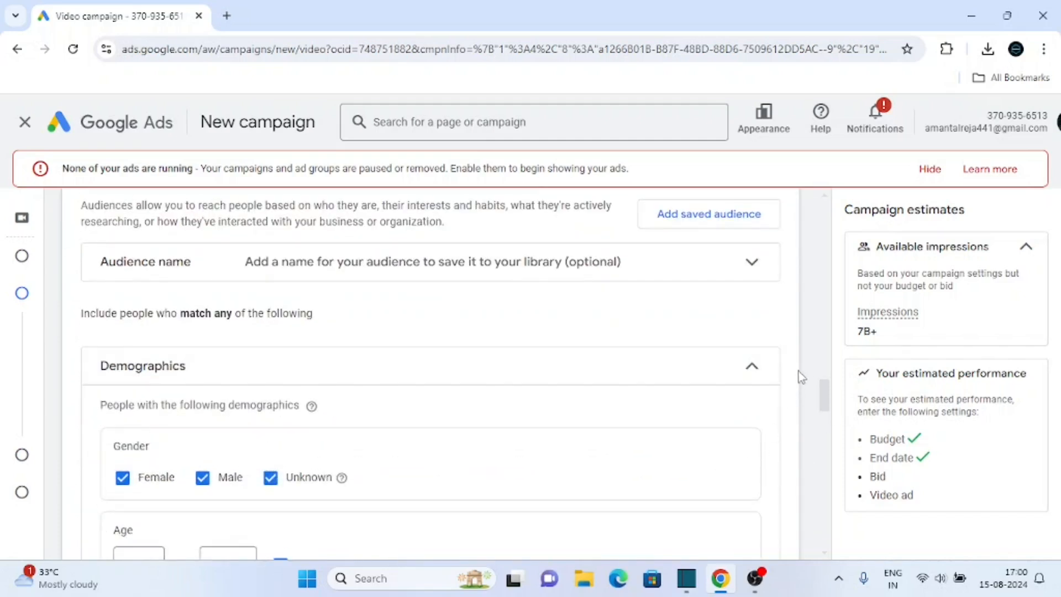
- Try excluding Female and Unknown from the audience's gender targeting, and include both again
drag(824, 398, 826, 414)
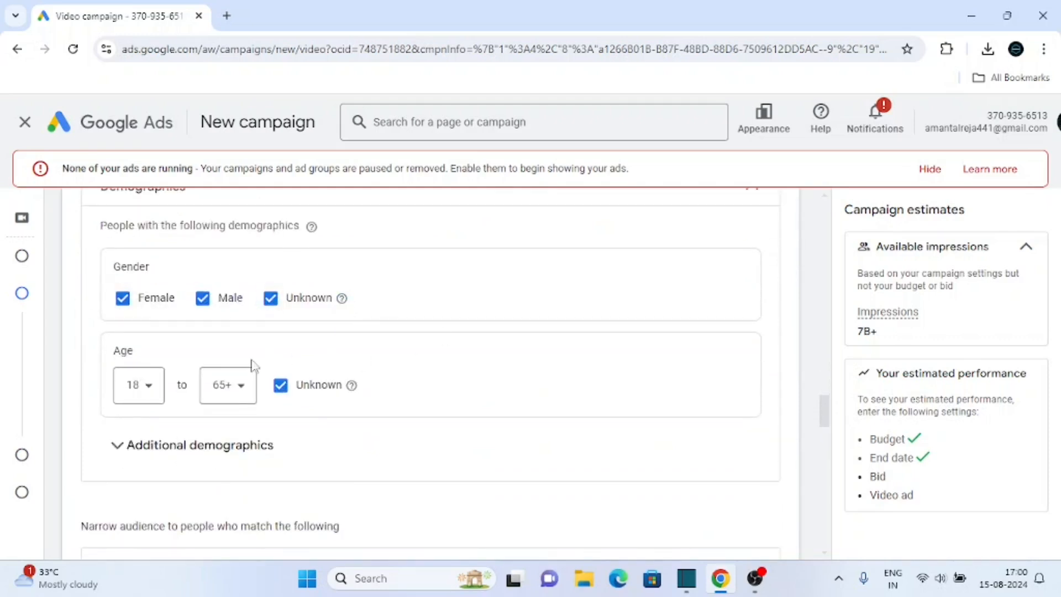
click(123, 300)
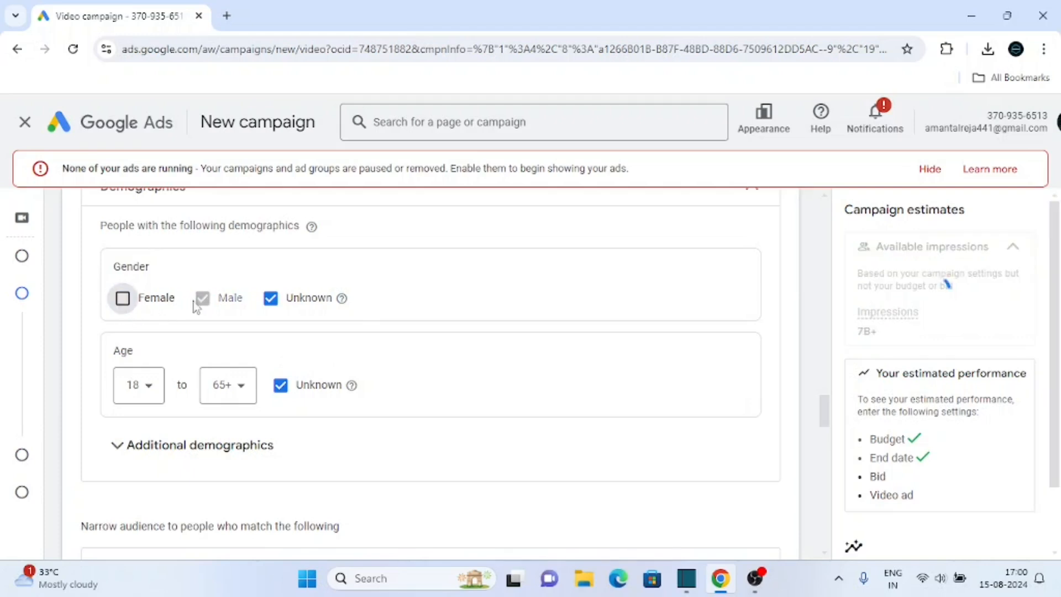
click(272, 303)
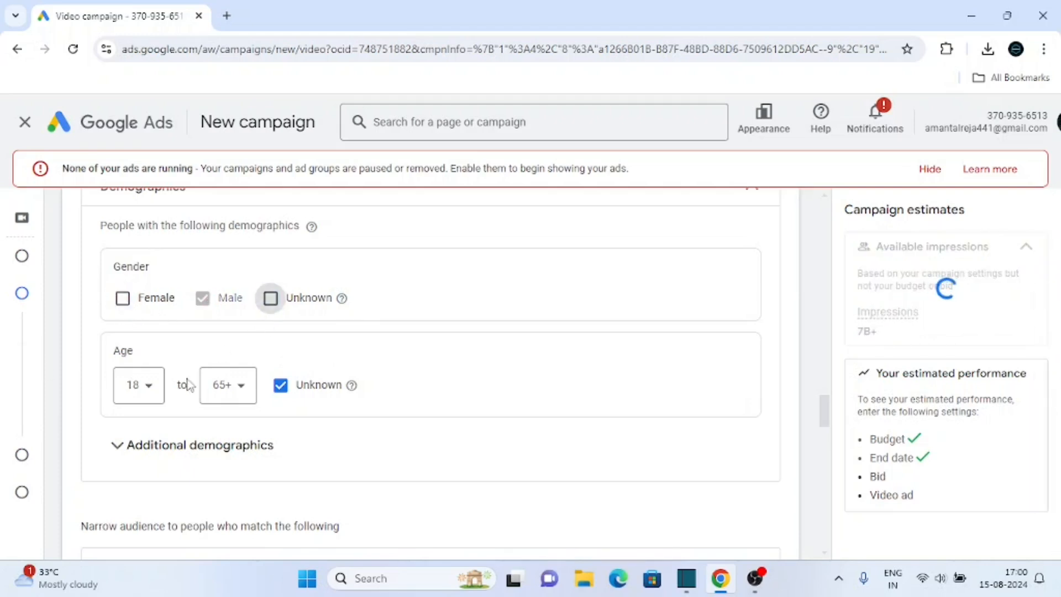
click(122, 298)
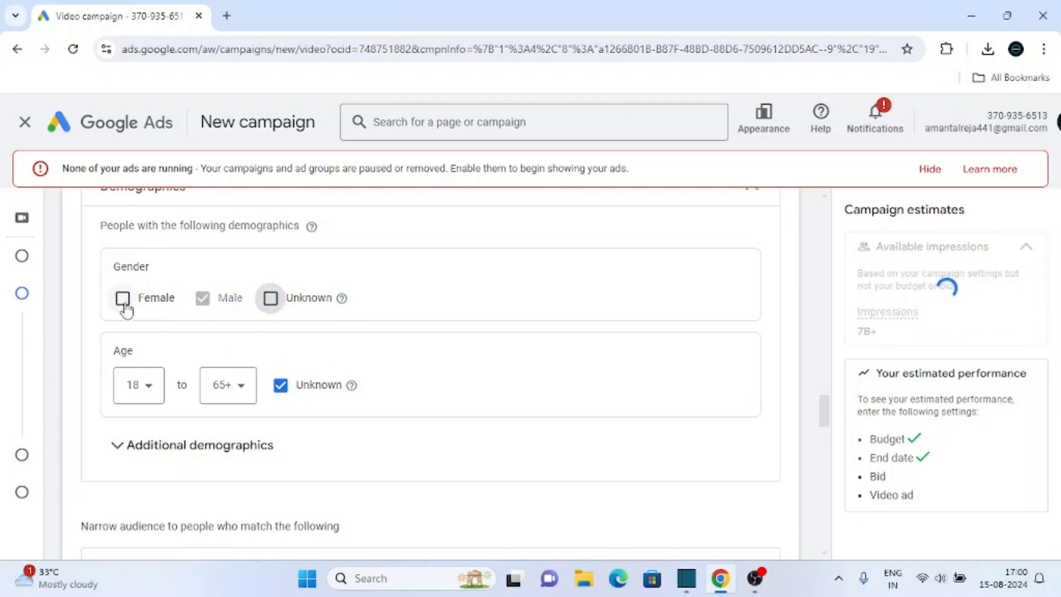
click(270, 298)
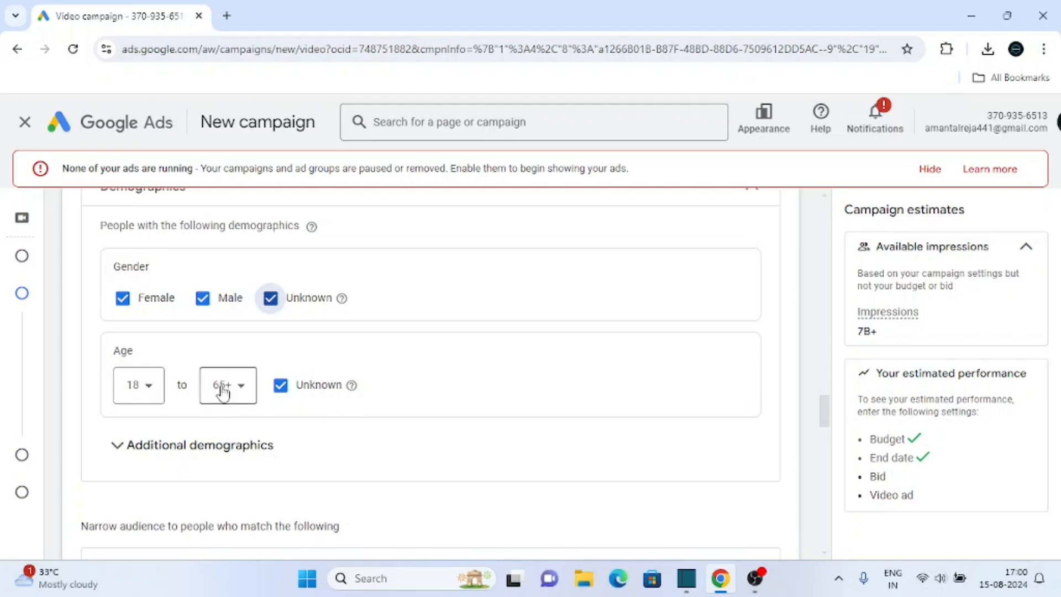
- Set the upper limit of the audience's age range to 44
click(240, 387)
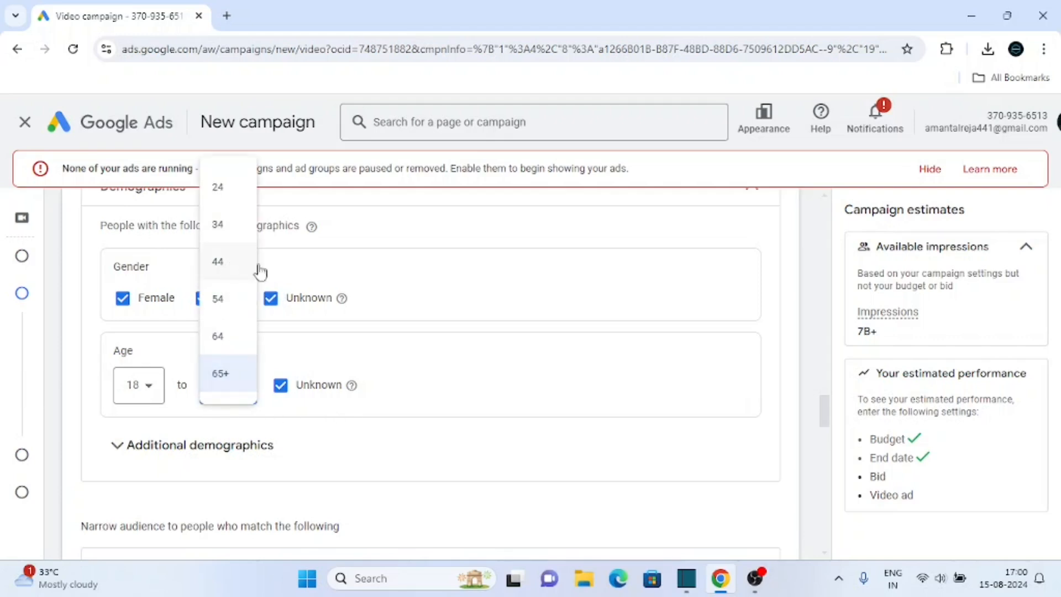
click(258, 266)
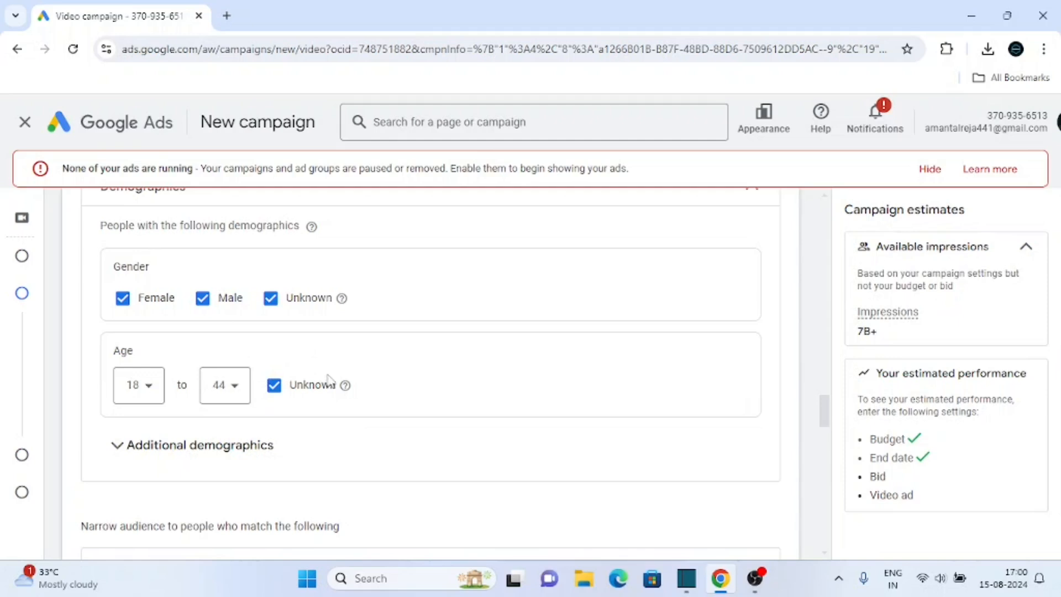
- Examine the parental status and household income options under additional demographics and collapse them again
mouse_move(822, 400)
mouse_down()
mouse_move(826, 391)
mouse_move(829, 412)
mouse_up()
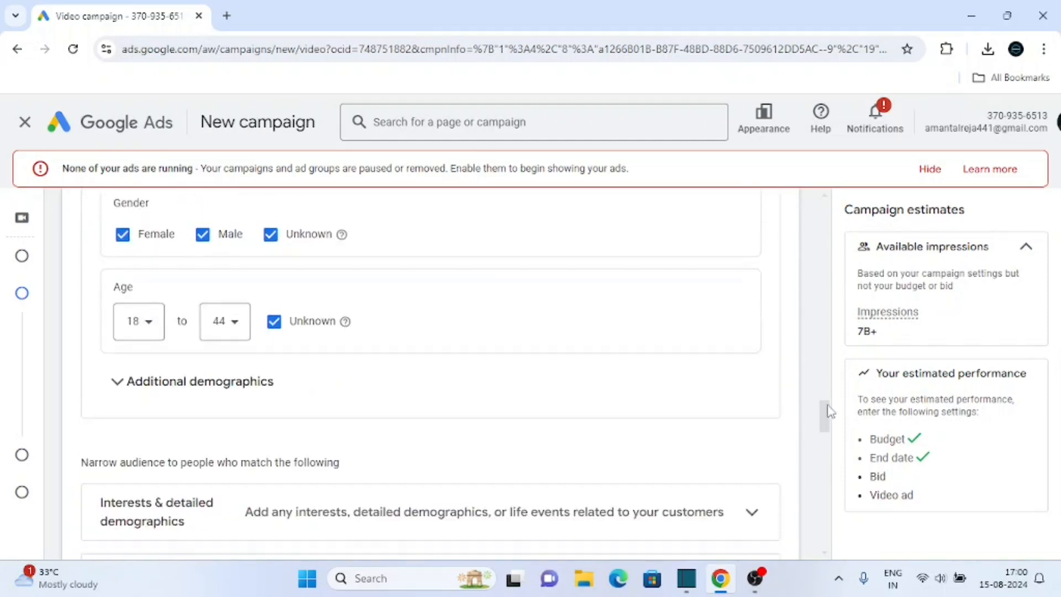
click(169, 394)
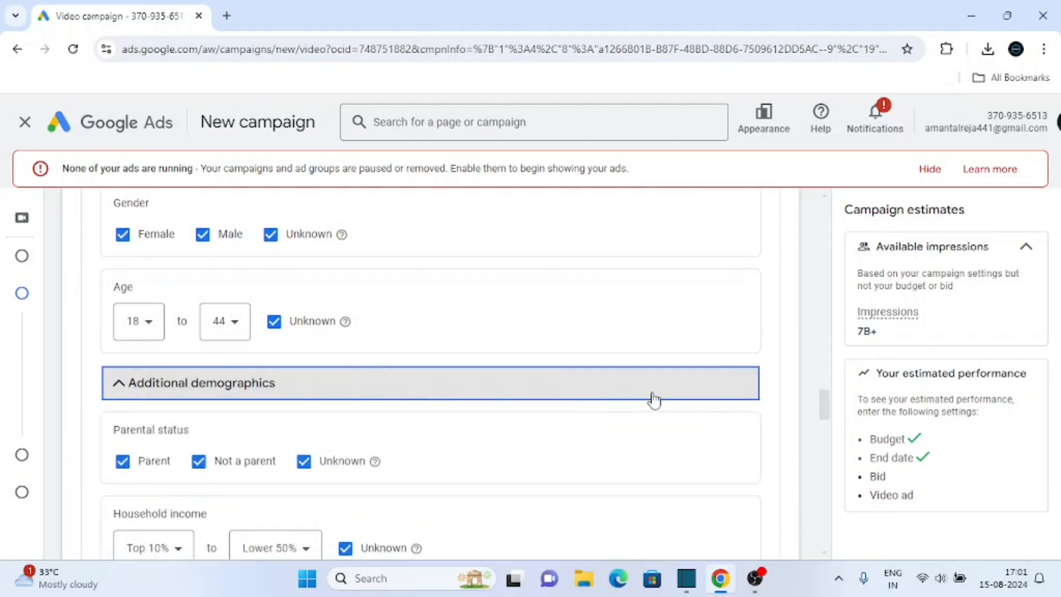
drag(828, 403, 829, 417)
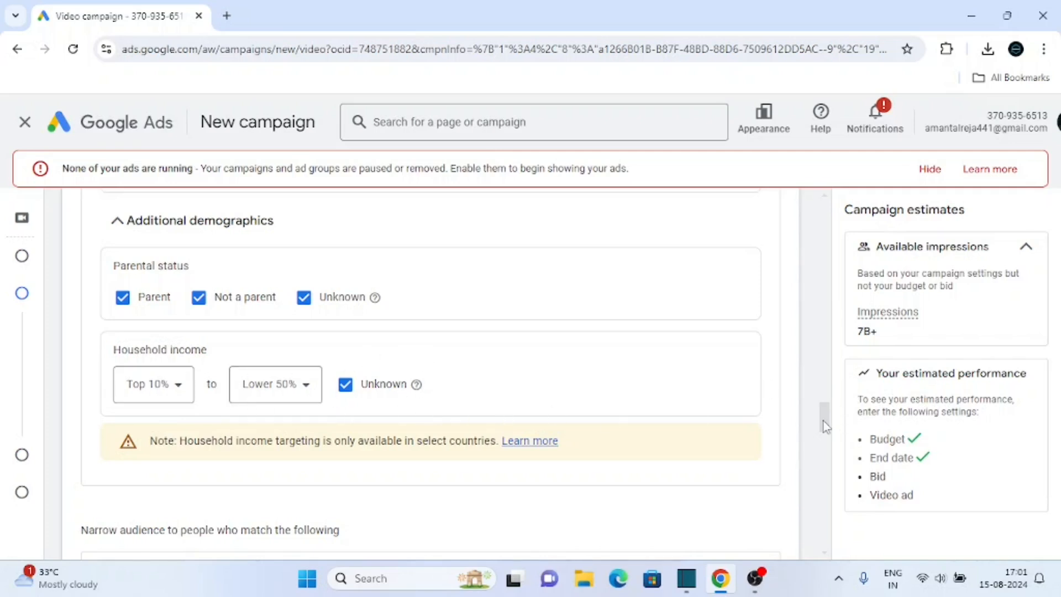
scroll(824, 417, up, 2)
click(132, 335)
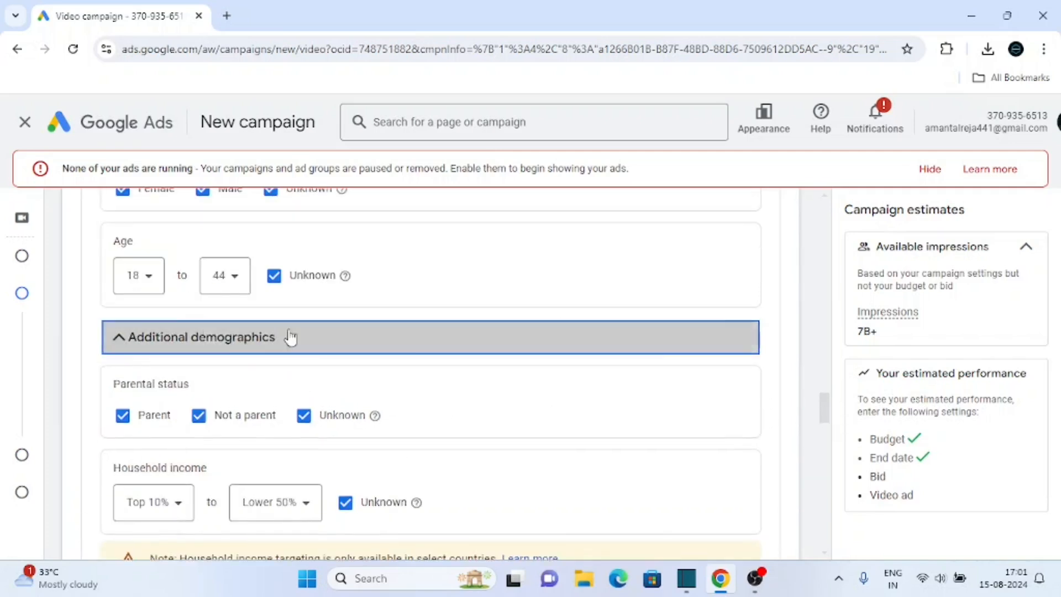
- Expand the interests and detailed demographics and add the suggested segments Technology and Business Services
scroll(824, 417, down, 2)
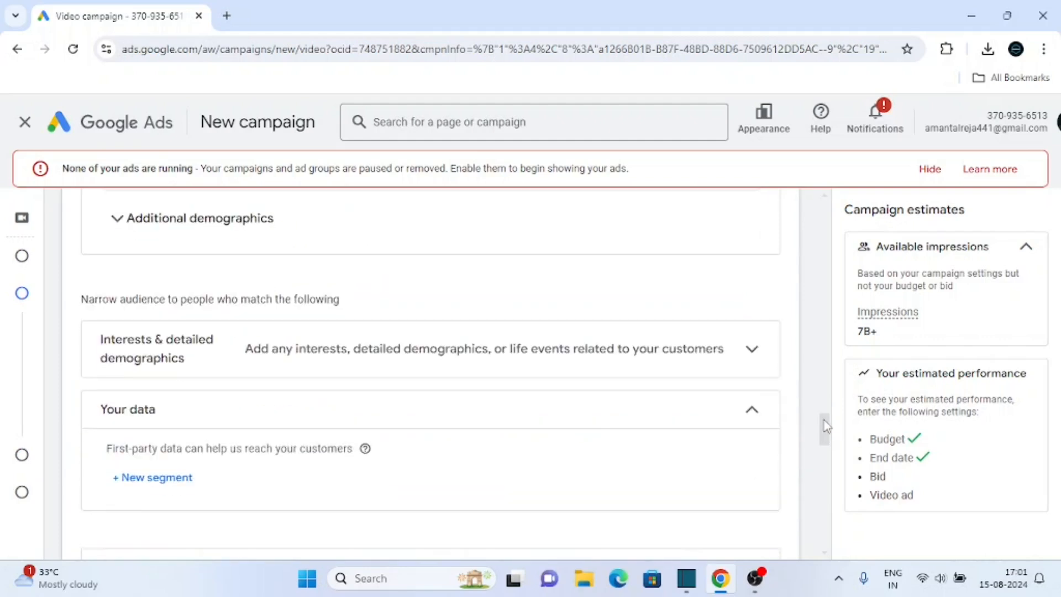
click(421, 356)
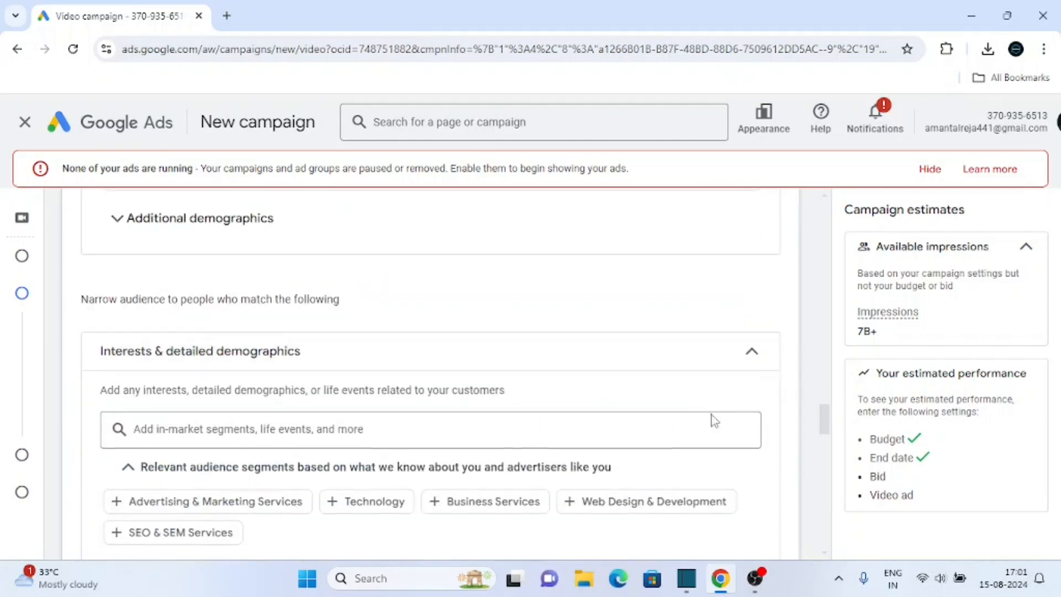
mouse_move(829, 418)
mouse_down()
mouse_move(828, 433)
mouse_move(827, 412)
mouse_move(827, 422)
mouse_up()
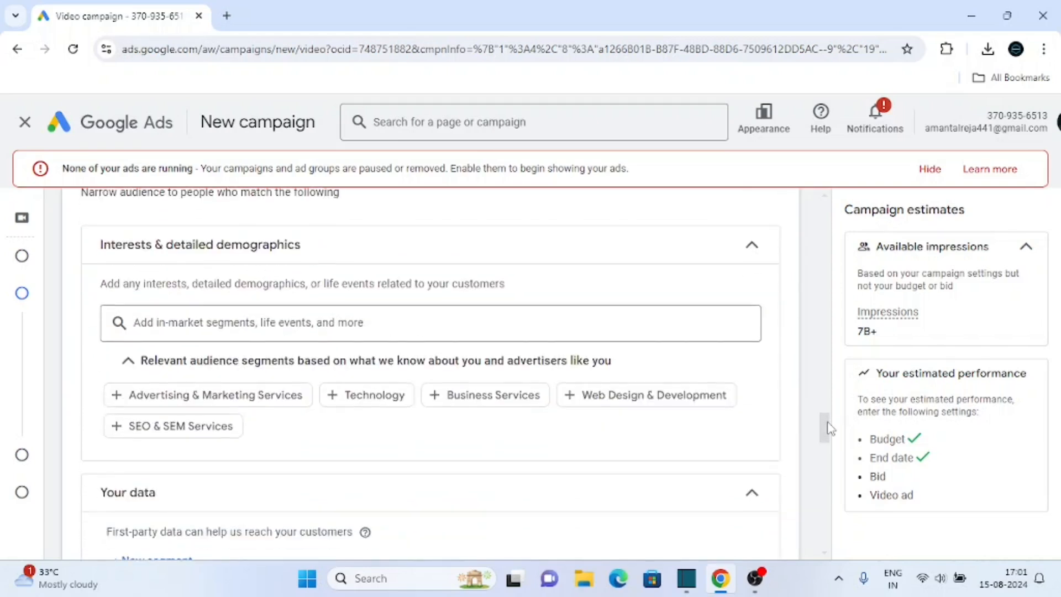
click(378, 407)
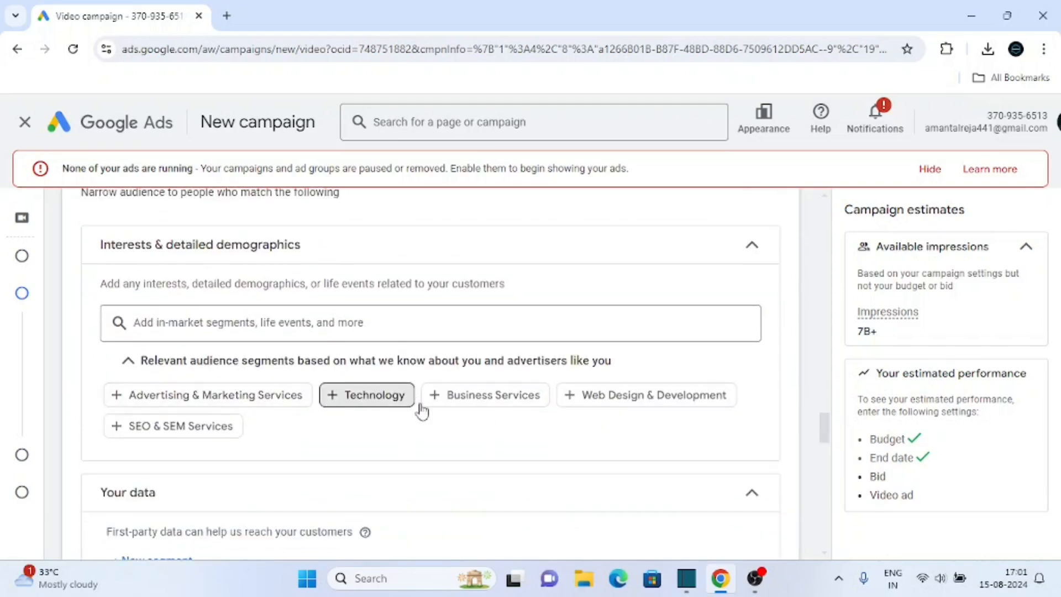
click(435, 445)
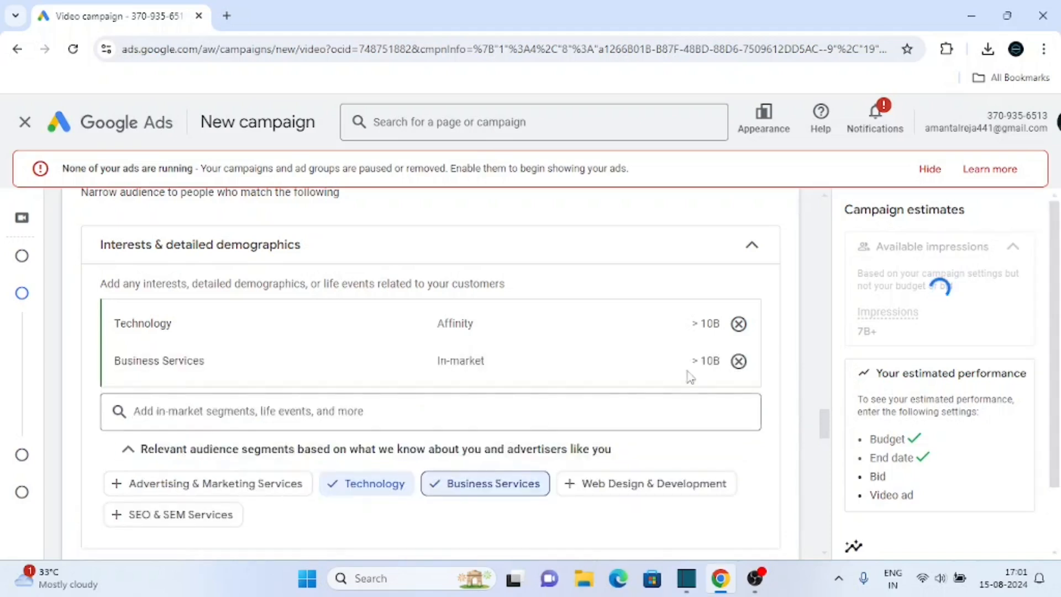
- Search the segments for ecommerce and add Ecommerce Business, conception de site de e-commerce, E-Commerce Information, Ecommerce and Ecommerce Platforms
click(243, 410)
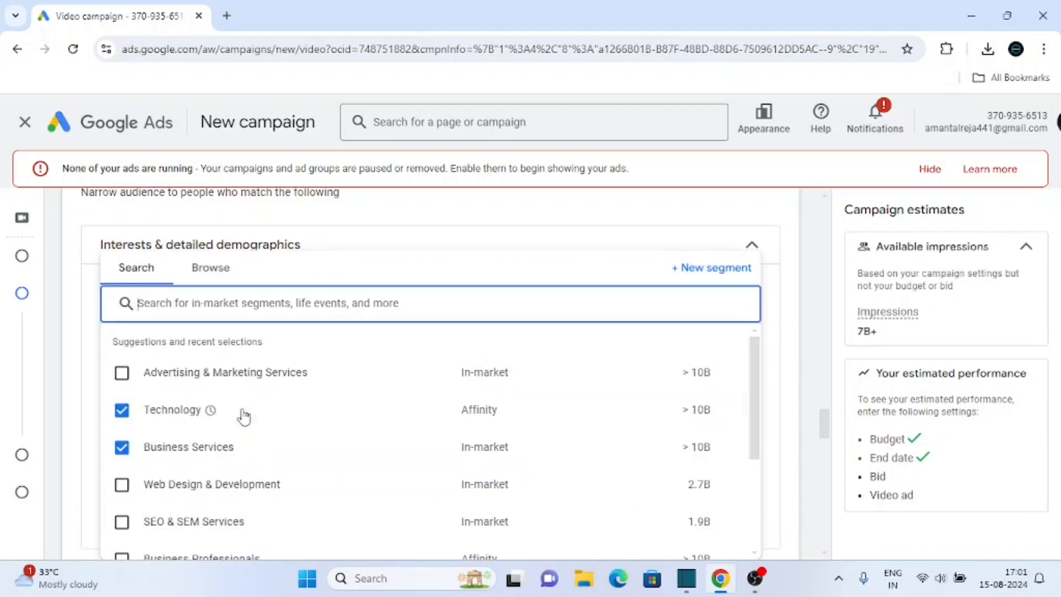
text(ecommerce)
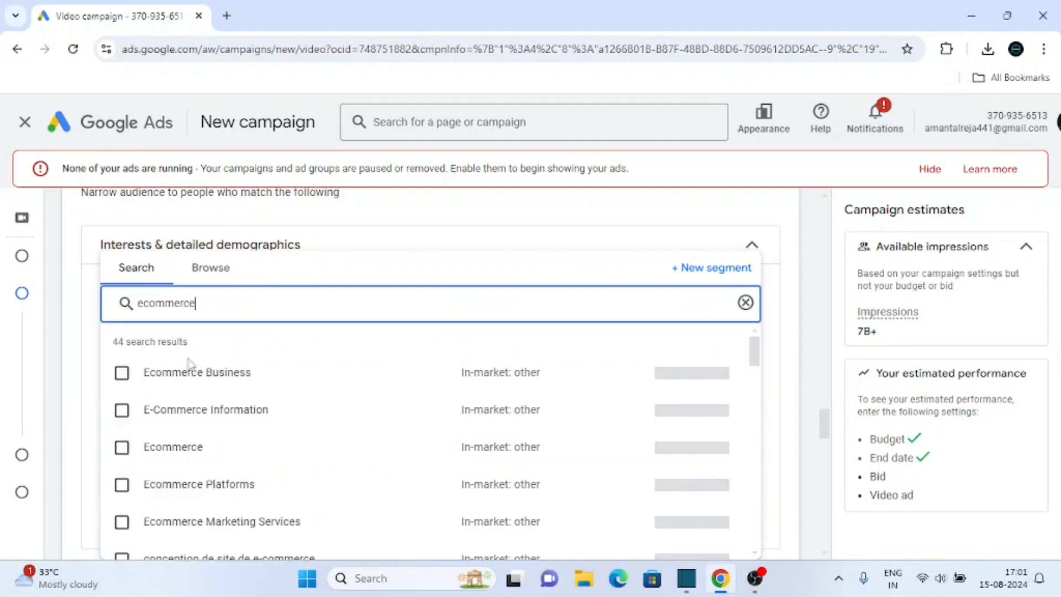
click(122, 374)
click(122, 418)
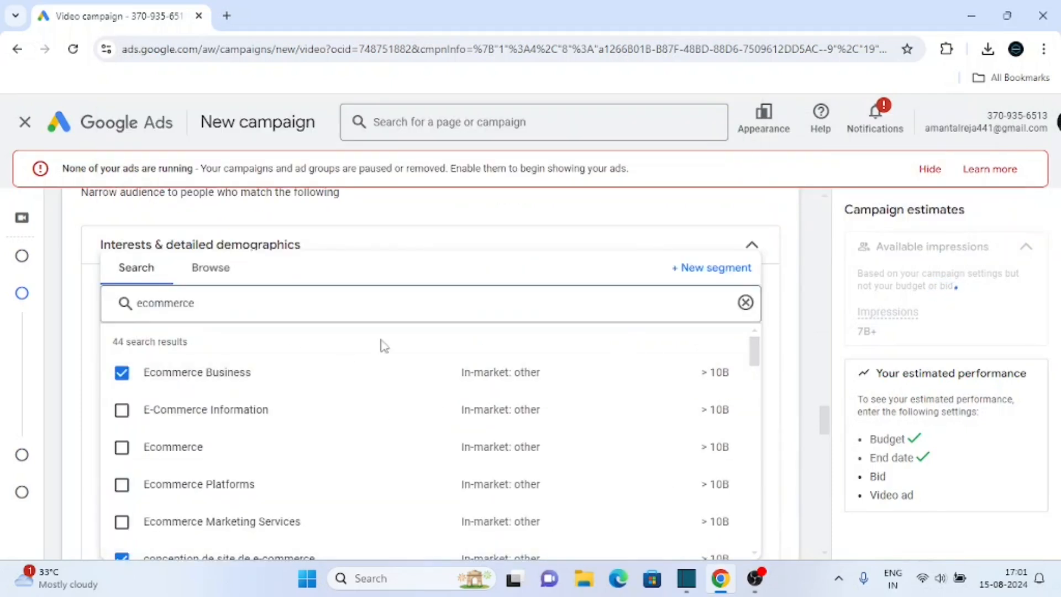
click(122, 409)
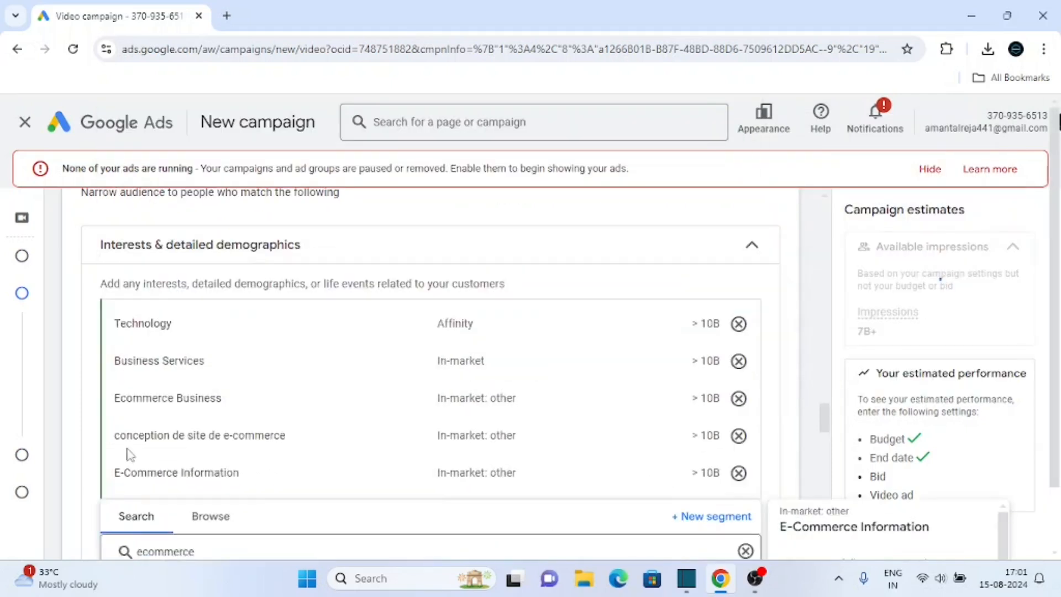
click(122, 446)
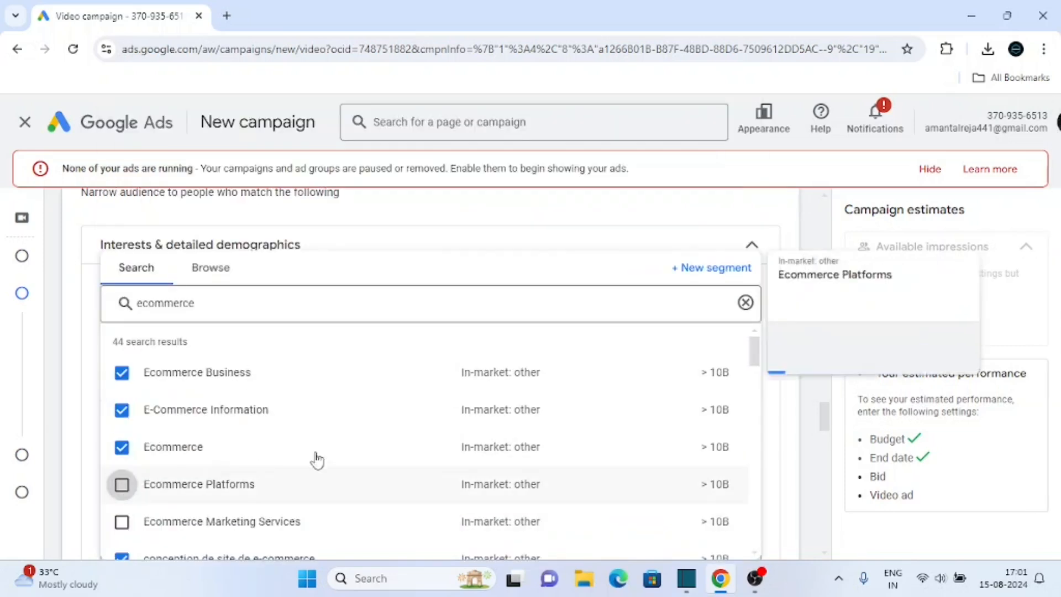
click(316, 468)
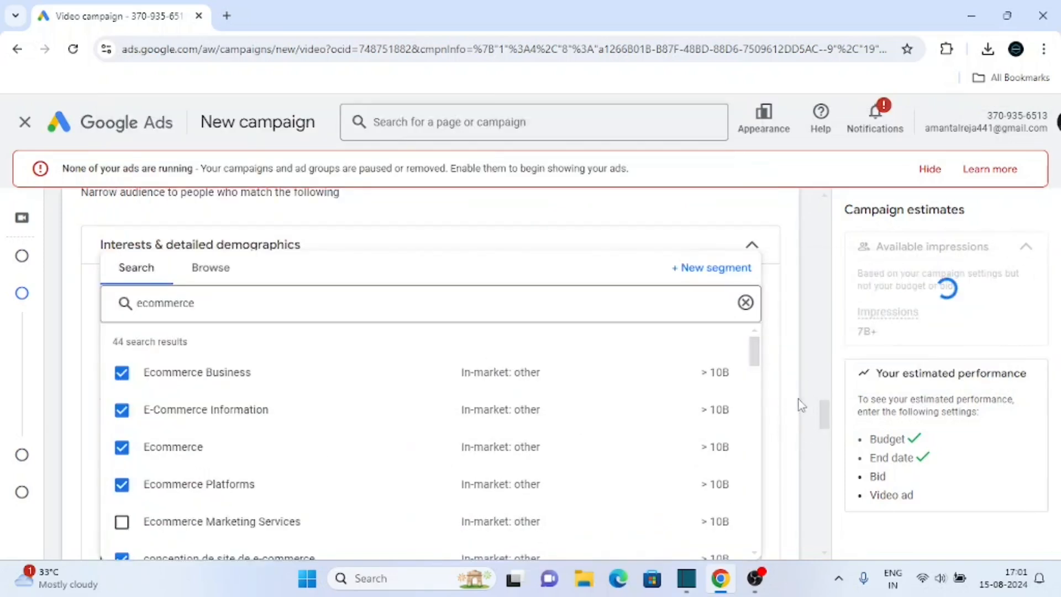
- Remove the Technology segment from the selected interests and detailed demographics
scroll(823, 417, up, 5)
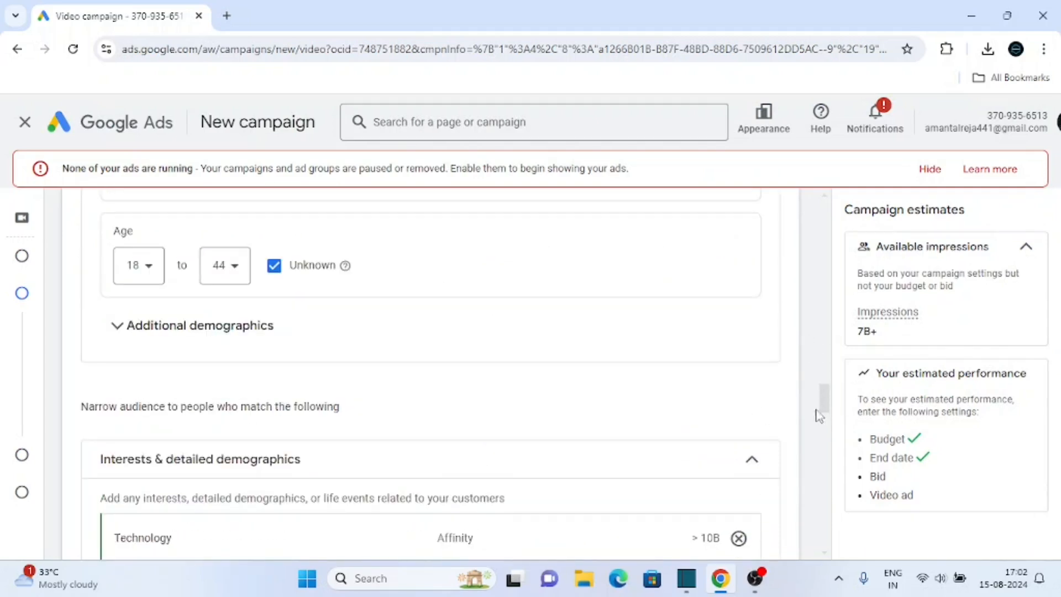
drag(828, 407, 829, 427)
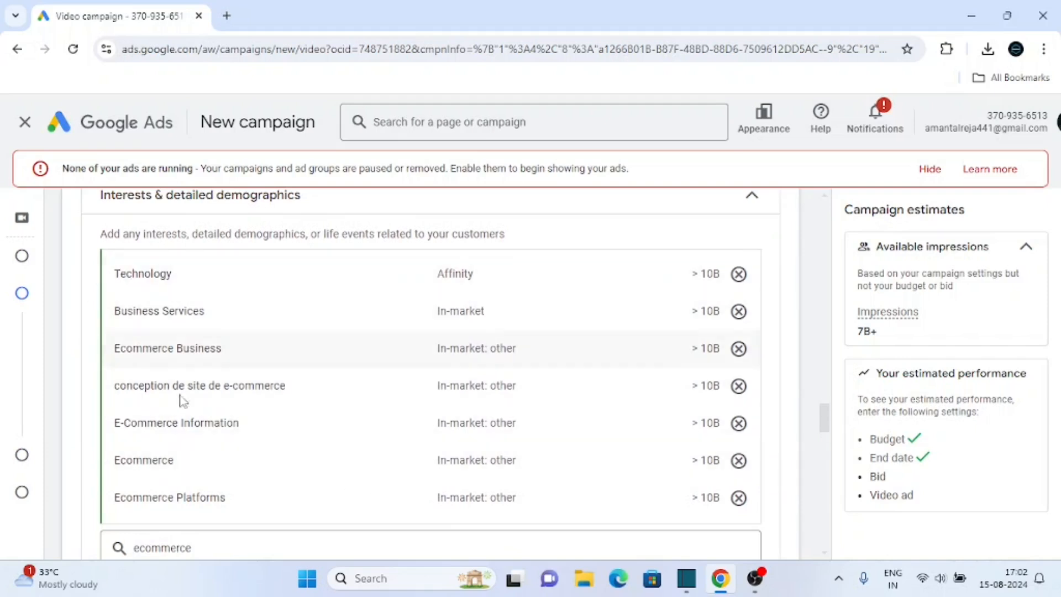
click(739, 273)
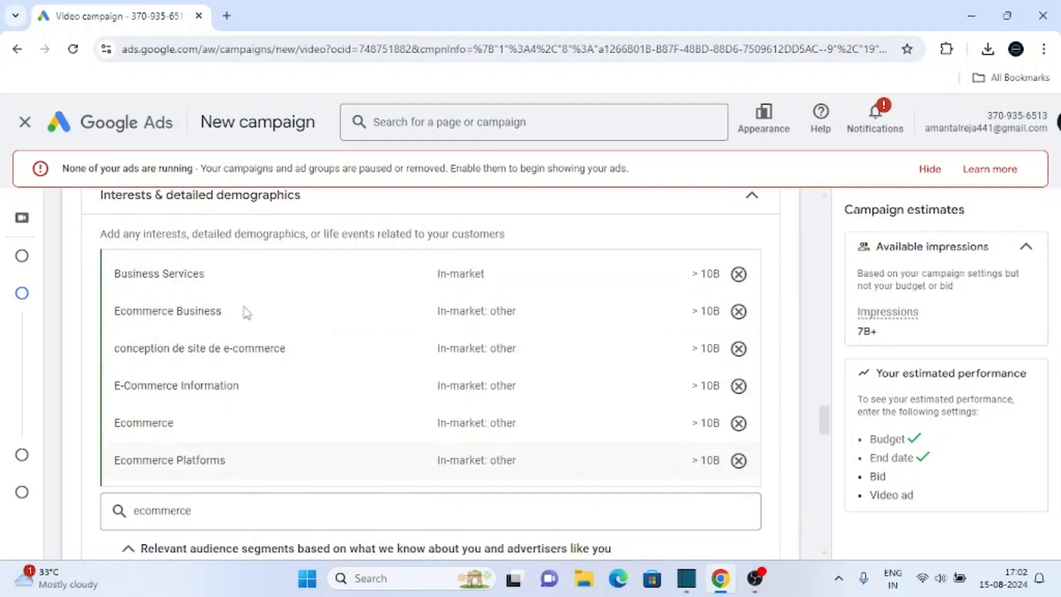
drag(821, 423, 820, 422)
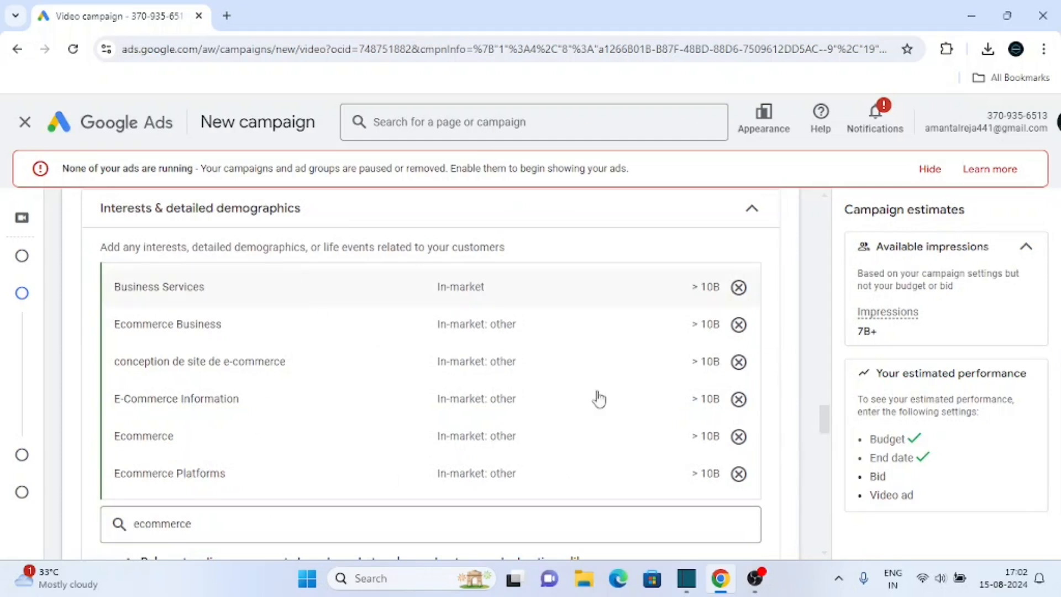
- Try enabling audience expansion, turn it off again and collapse its section
scroll(828, 423, down, 1)
drag(827, 423, 829, 434)
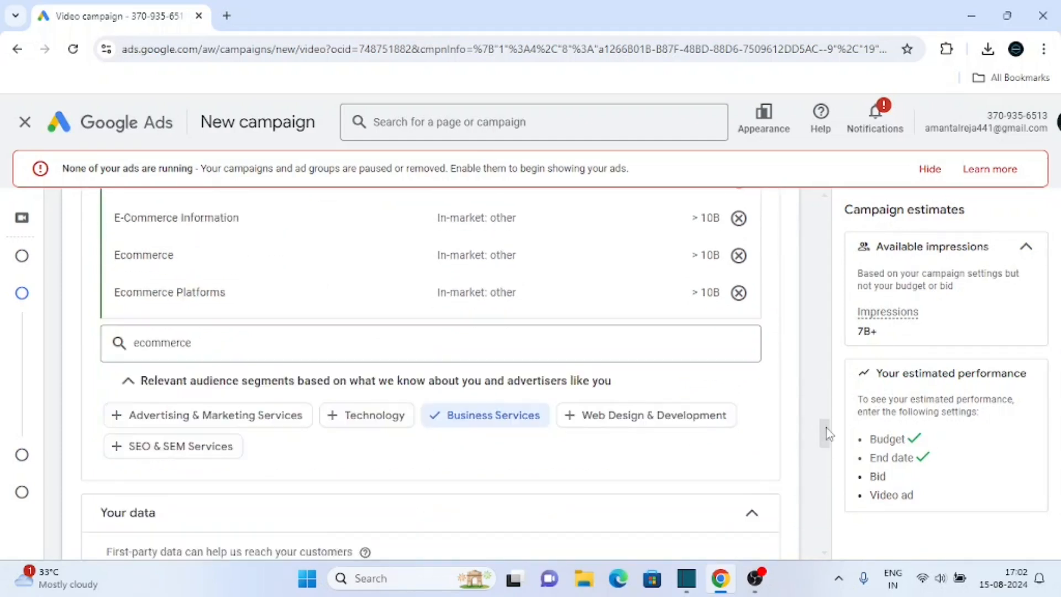
scroll(827, 433, down, 4)
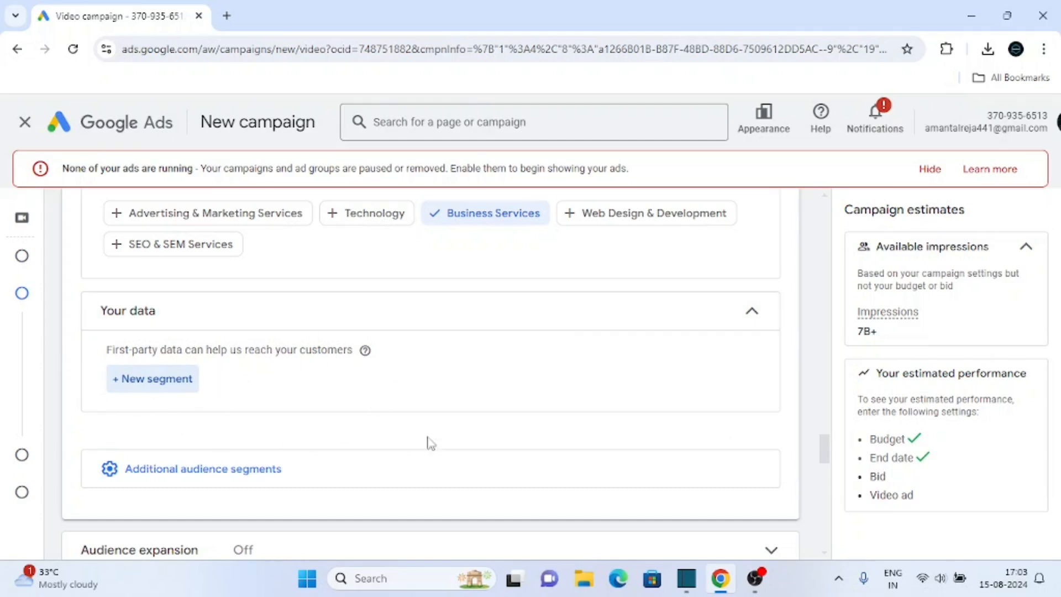
scroll(827, 456, down, 4)
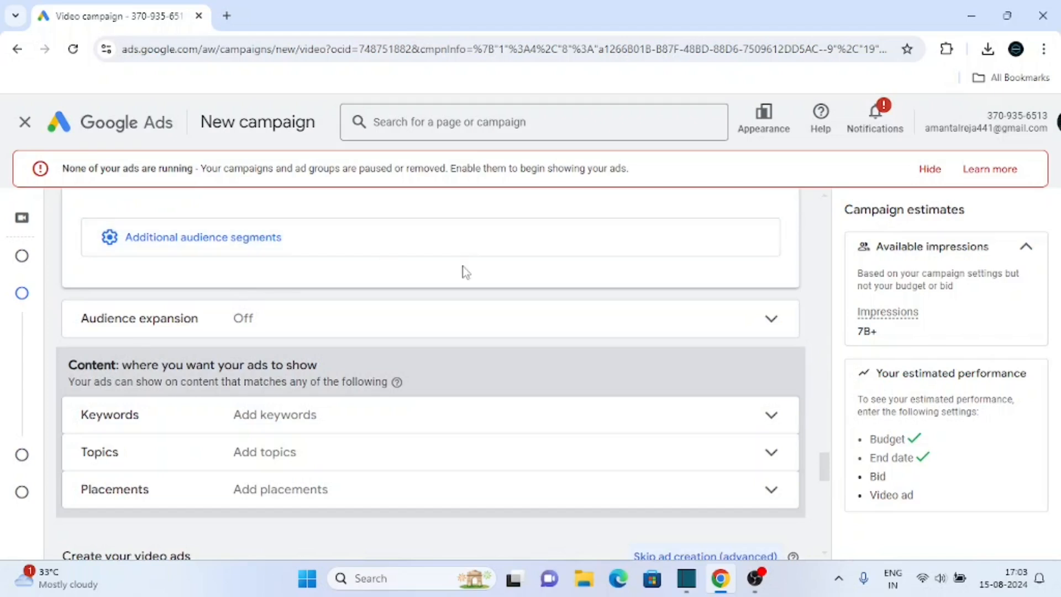
click(760, 319)
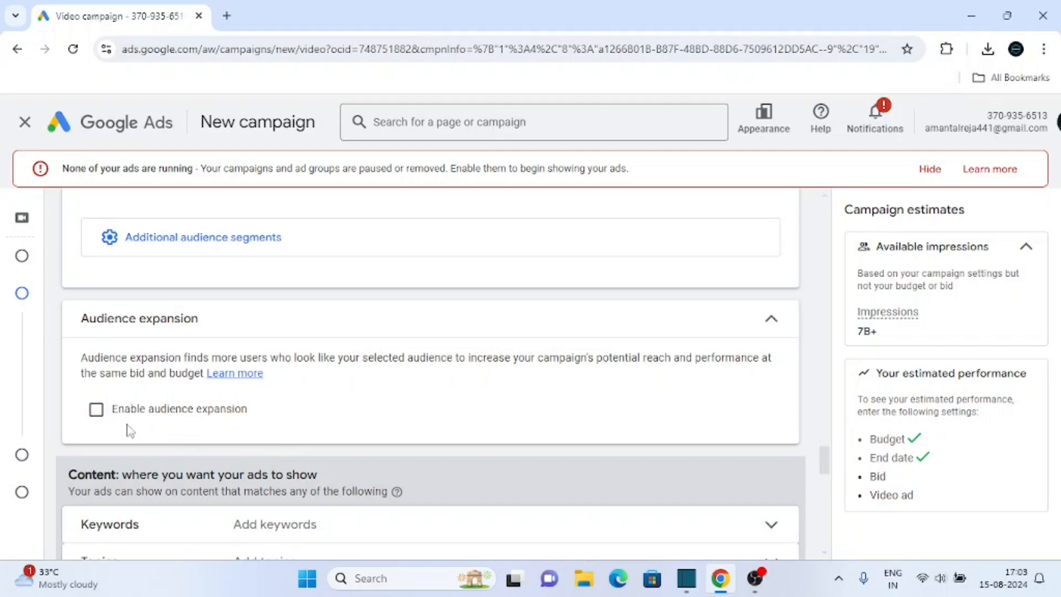
click(98, 411)
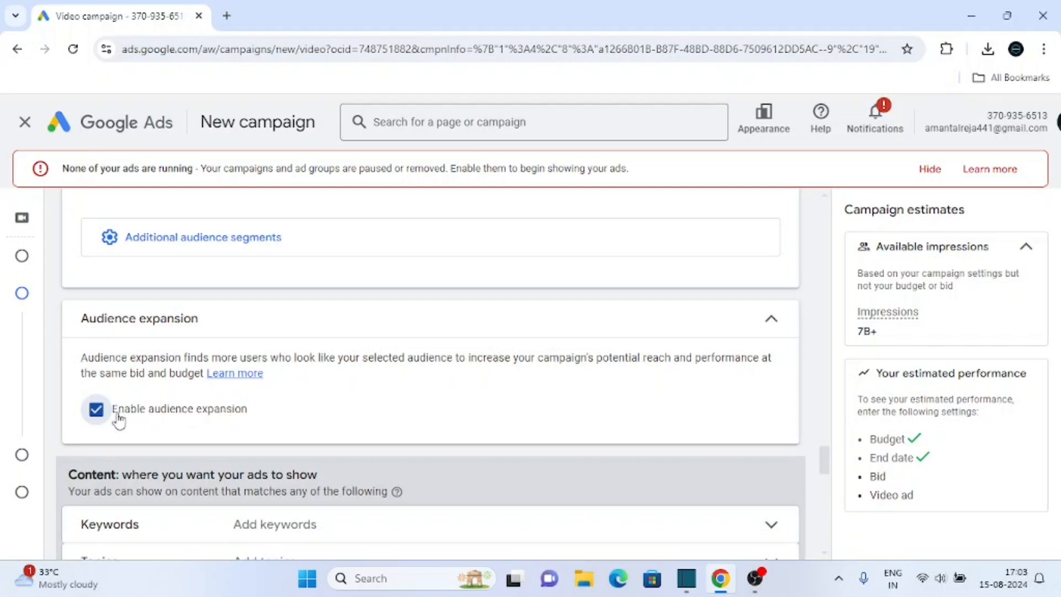
click(96, 413)
click(768, 318)
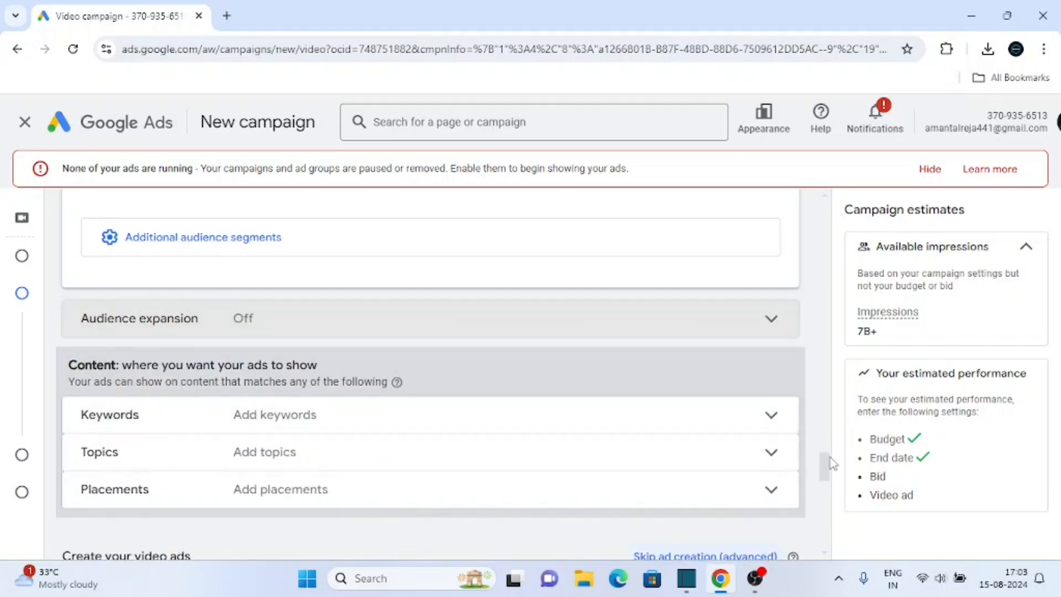
- Add the content keywords Ecommerce, online business, how to sell branded products on amazon, amazon seller, sell on amazon and amazon brand approval
drag(825, 462, 828, 467)
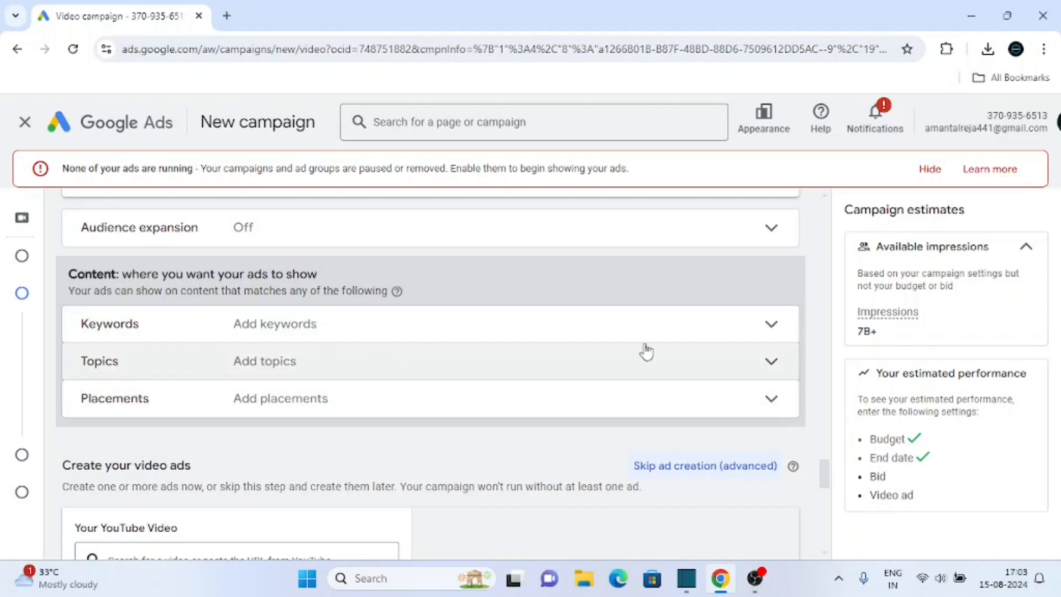
click(757, 326)
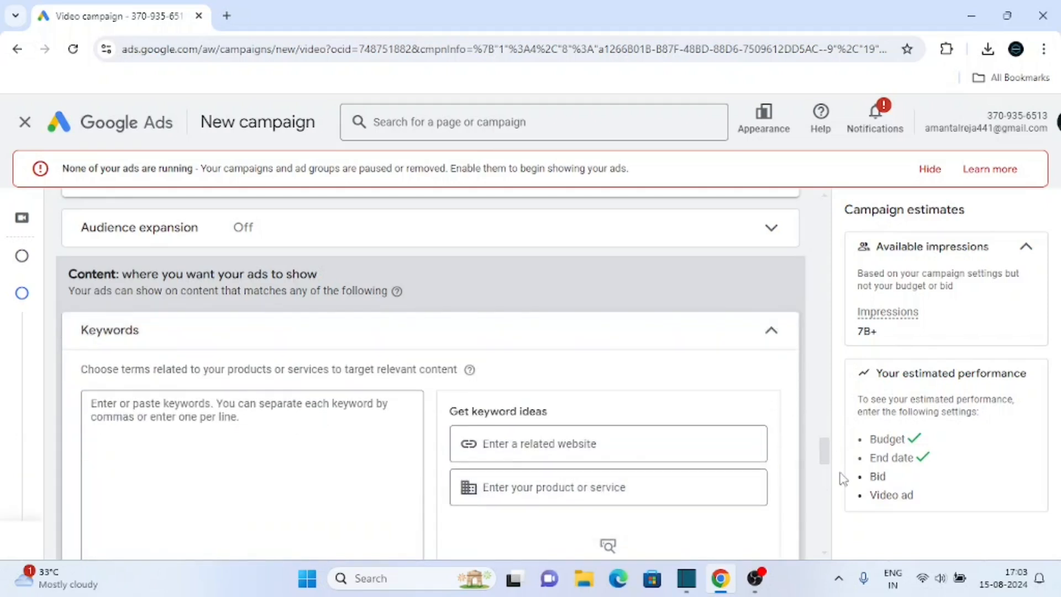
mouse_move(829, 453)
mouse_down()
mouse_move(829, 466)
mouse_move(822, 454)
mouse_up()
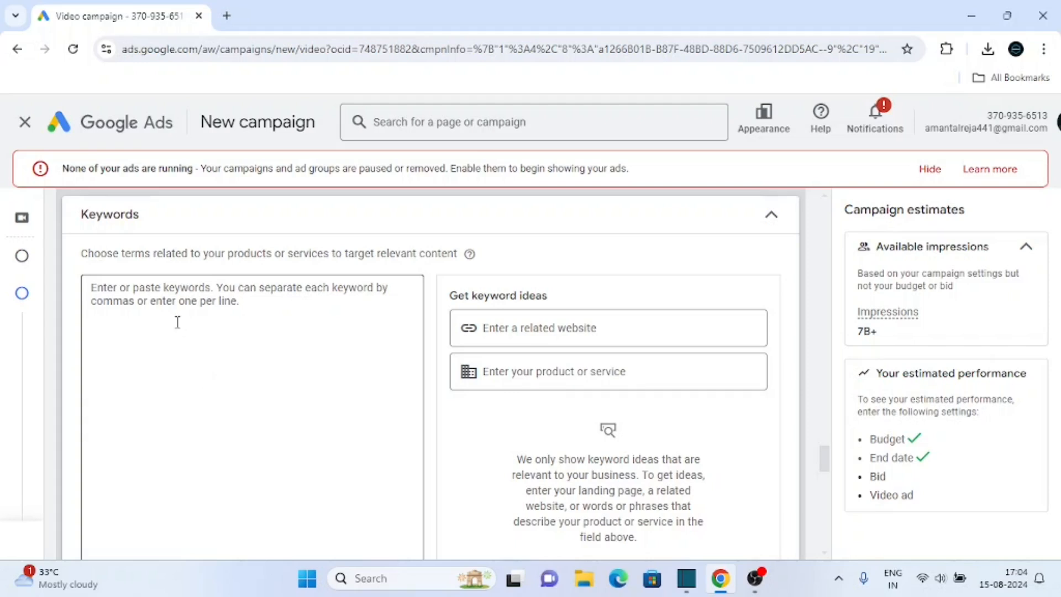
click(242, 297)
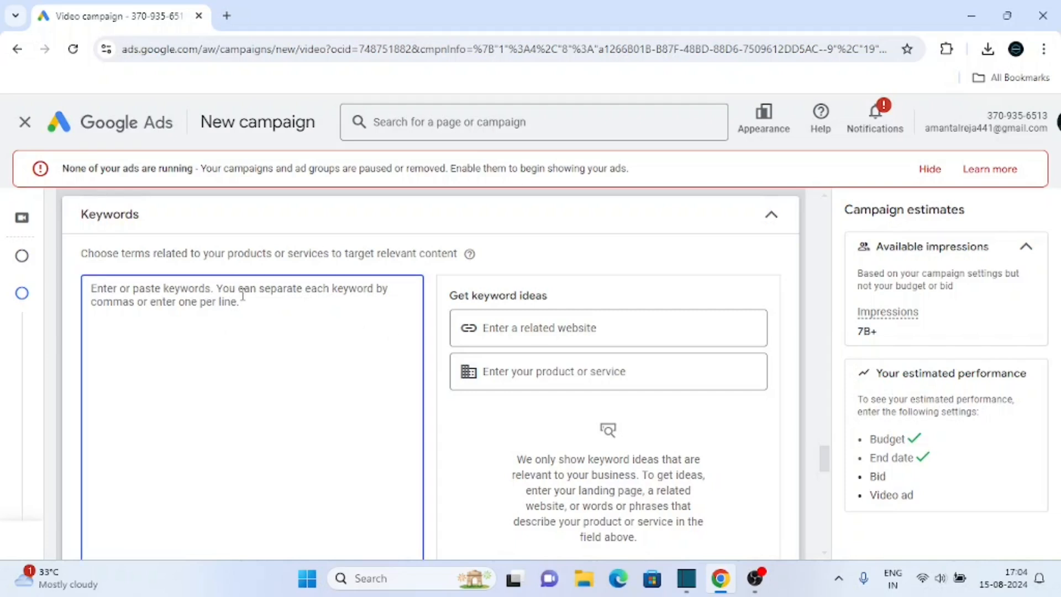
text(Ecommerce )
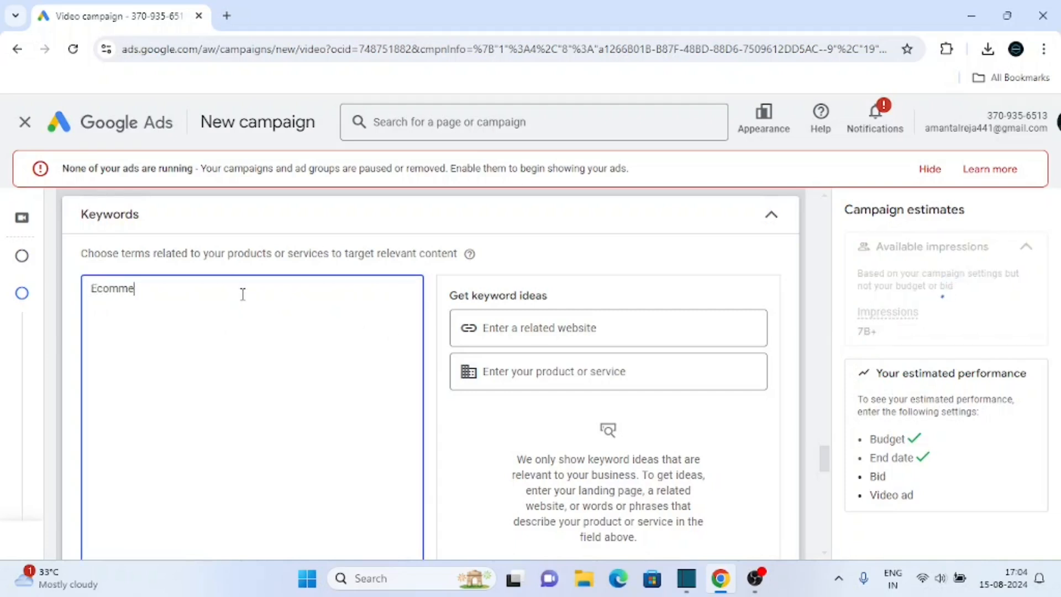
text(online business)
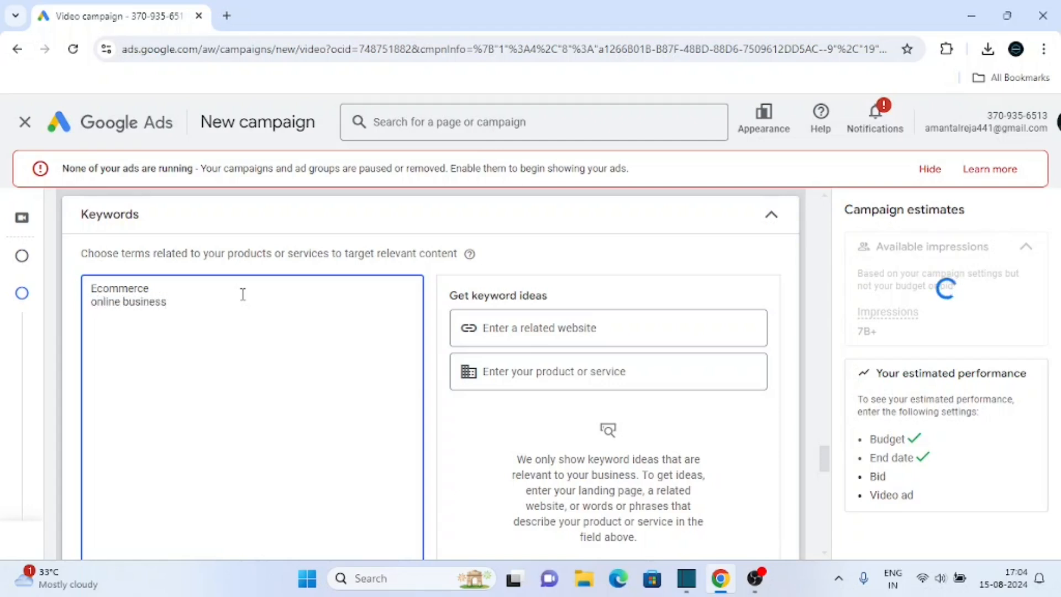
text(nd appro)
text(val)
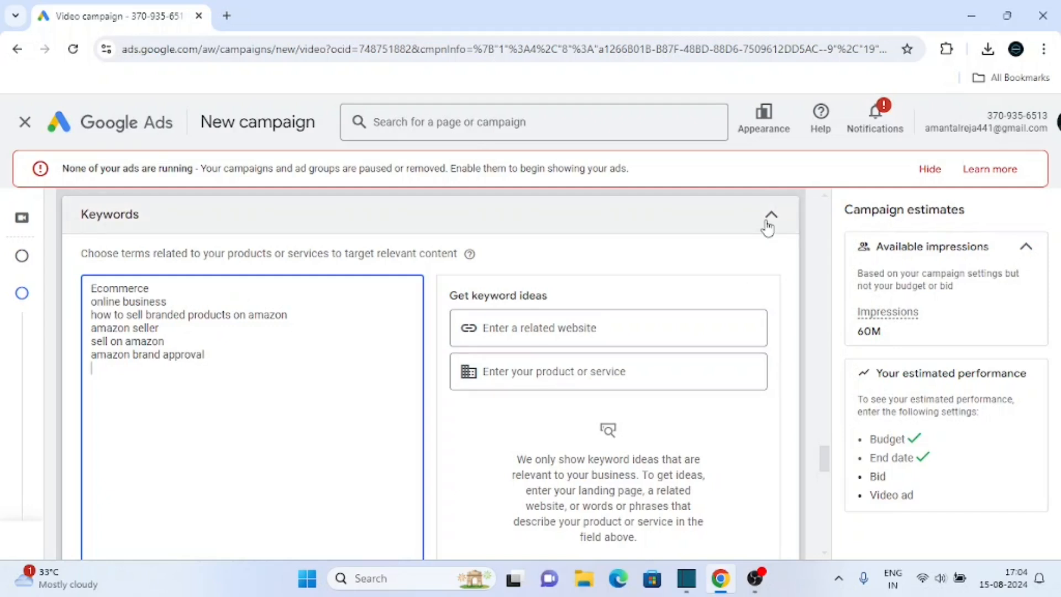
drag(829, 465, 822, 499)
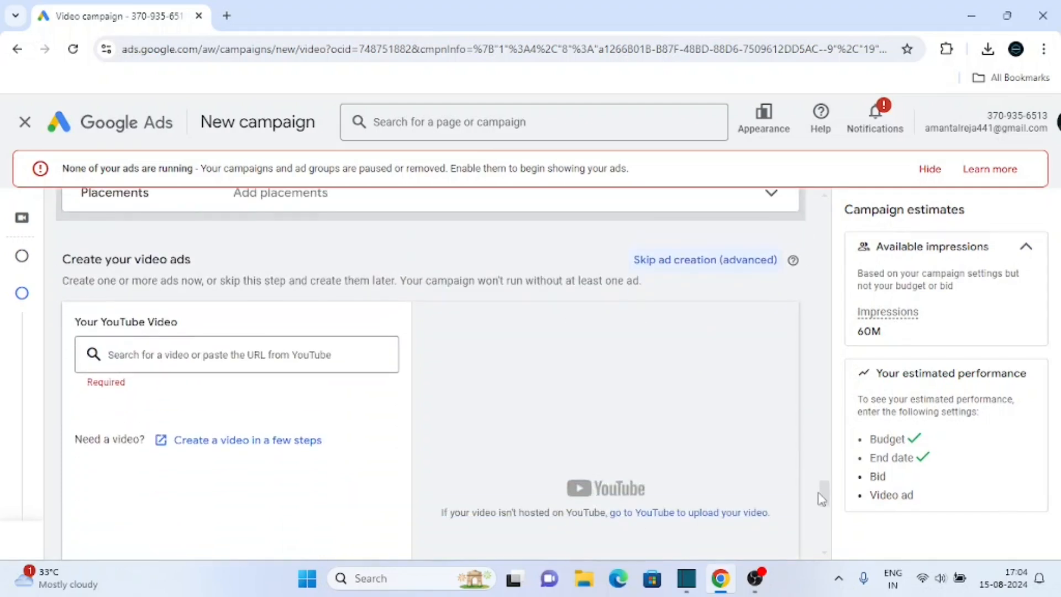
click(238, 351)
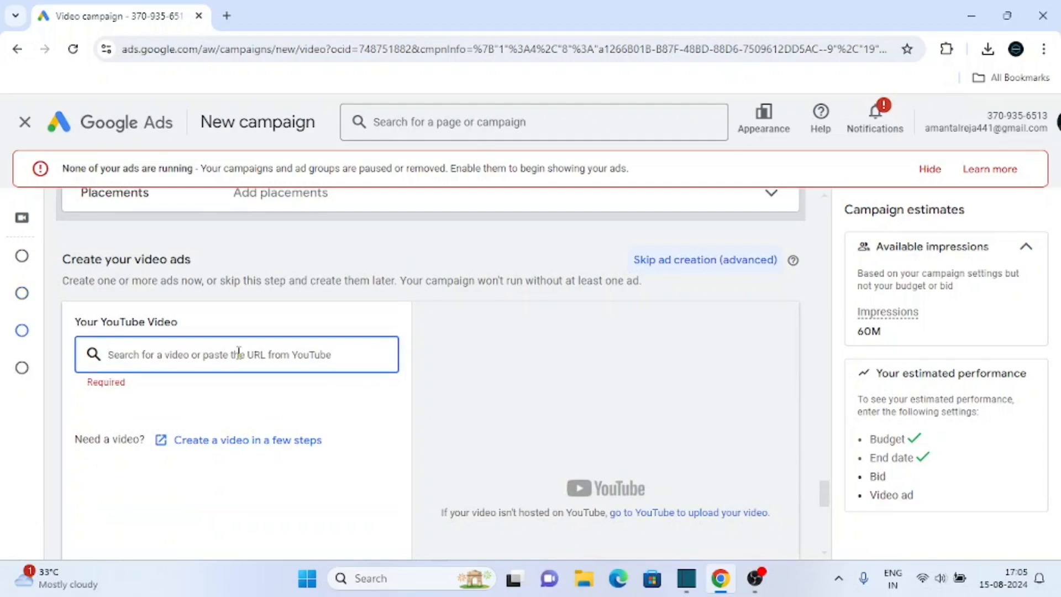
key(super+v)
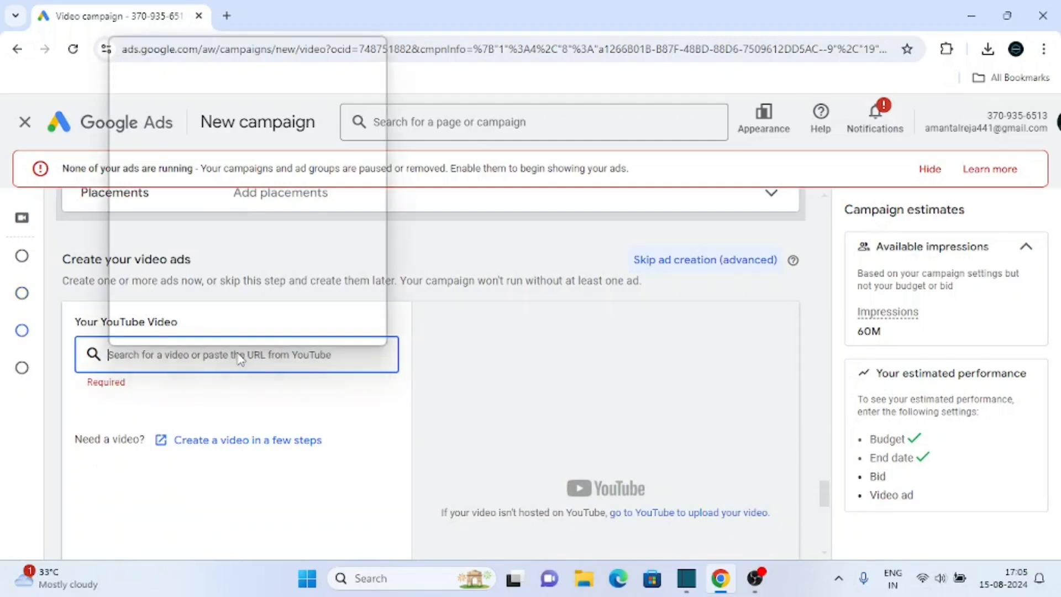
click(300, 188)
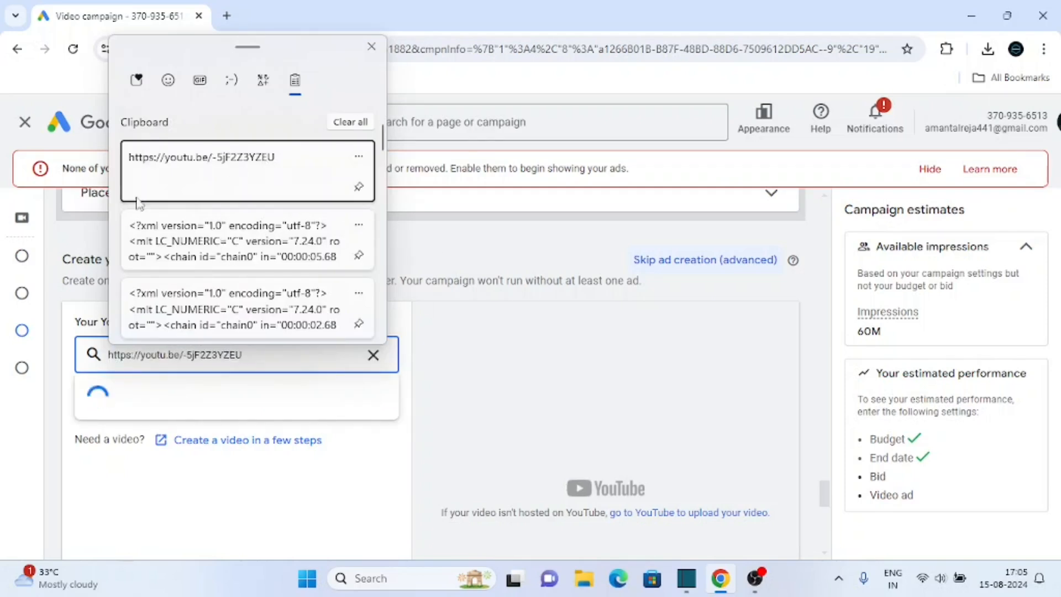
click(426, 339)
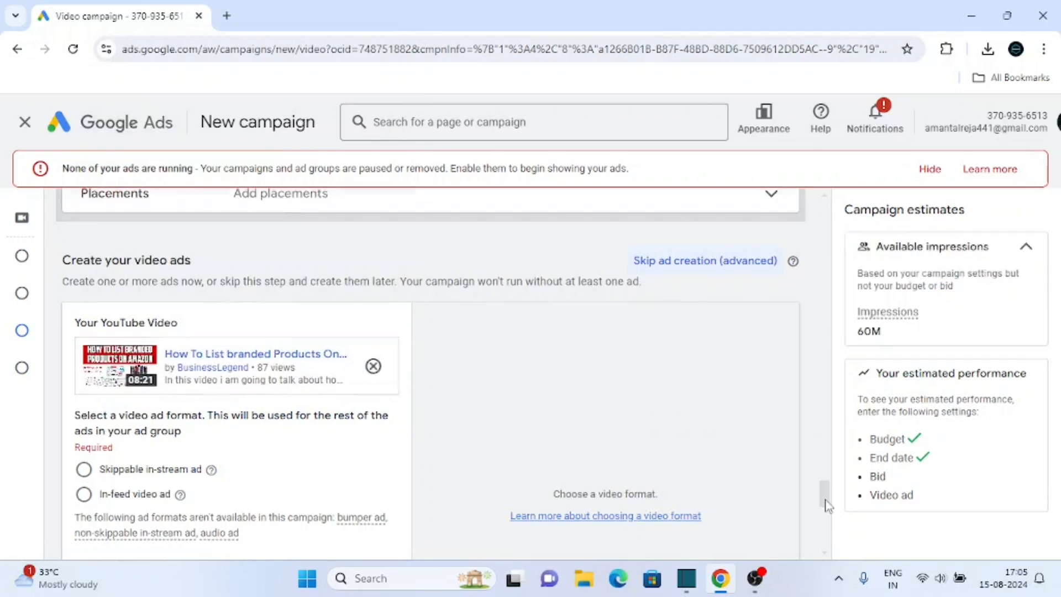
scroll(824, 500, down, 2)
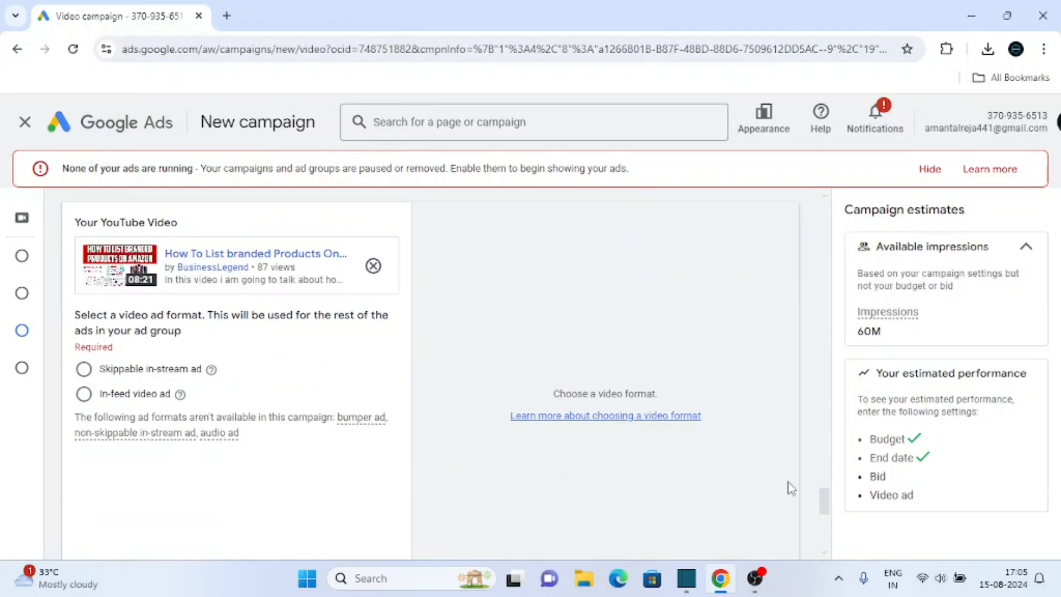
click(84, 394)
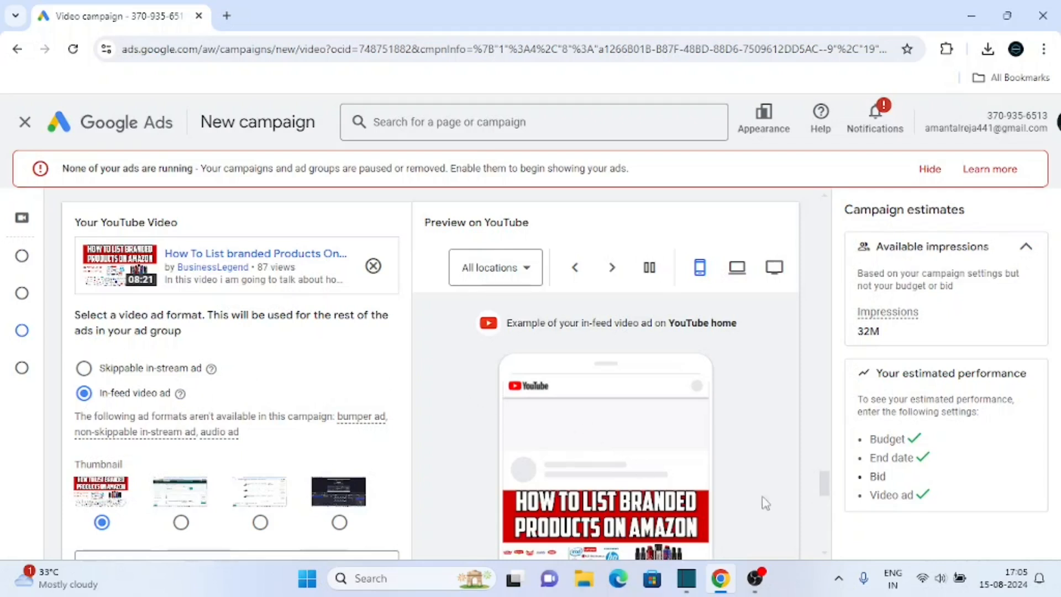
- Fill in the ad's headline "How To Sell Branded Products", description 1 "Step by step process" and description 2 "brand approval"
scroll(823, 480, down, 3)
drag(826, 492, 826, 496)
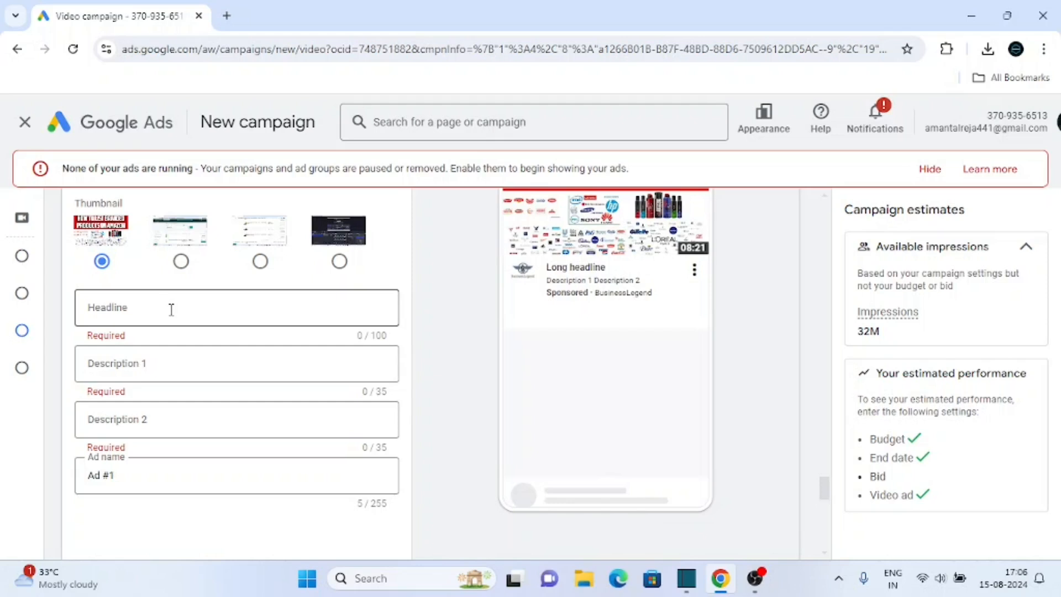
click(171, 309)
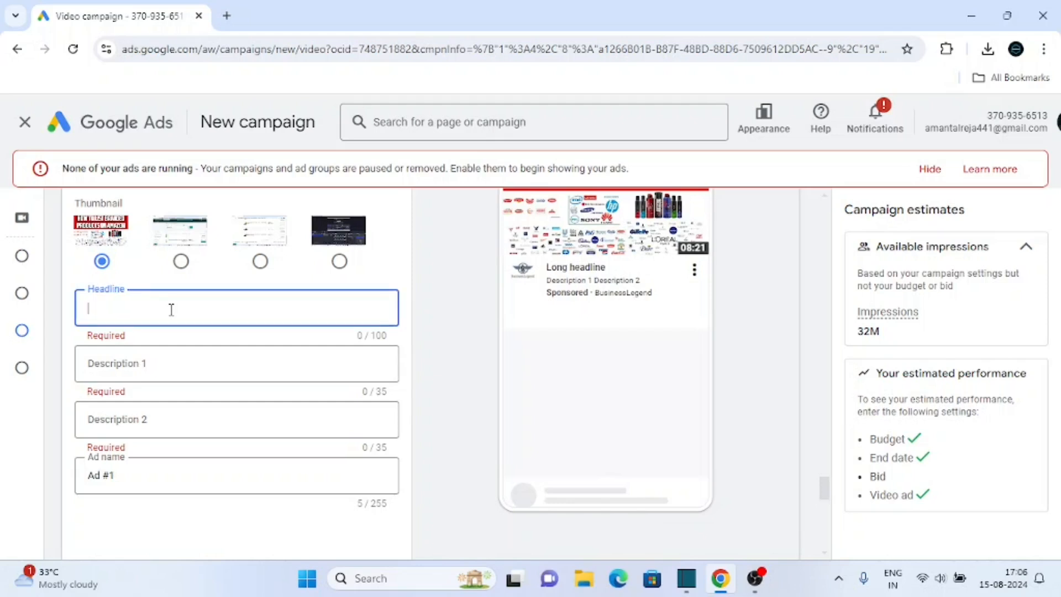
text(How To Sell Branded Products)
click(159, 367)
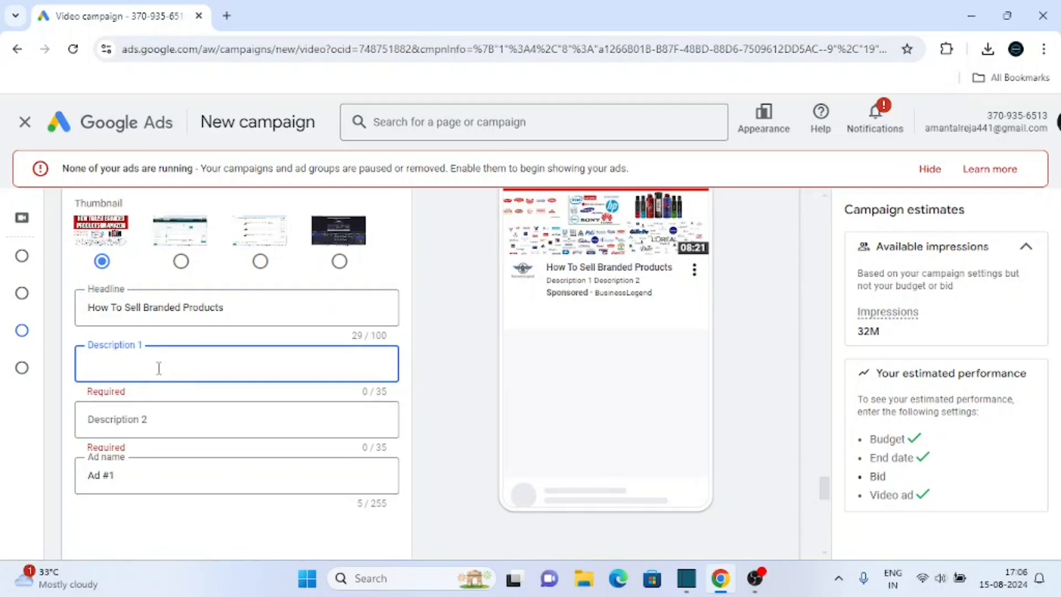
text(Step by step process)
click(141, 419)
text(brand approval)
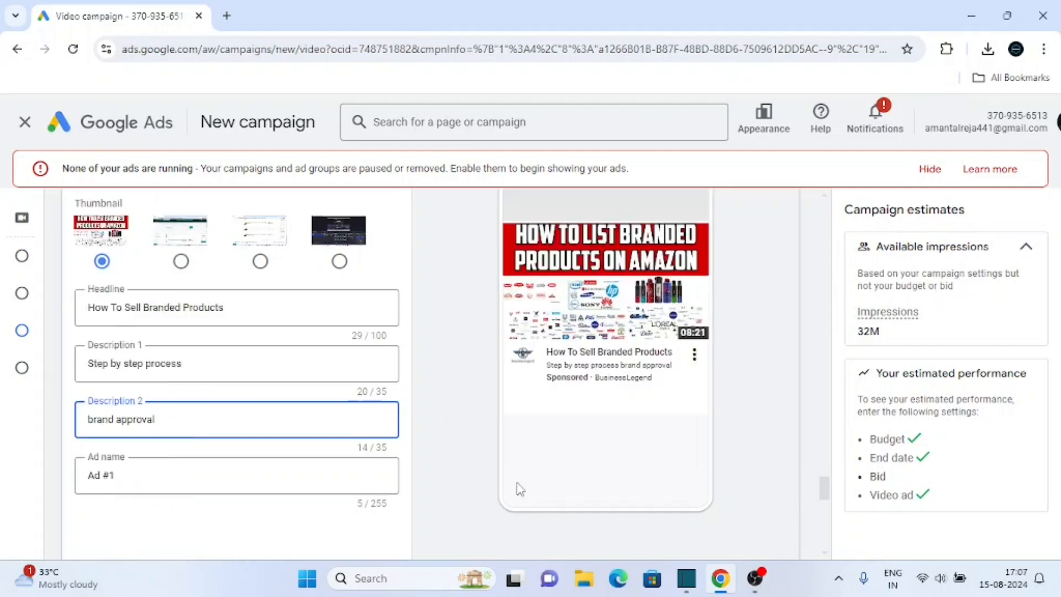
click(470, 447)
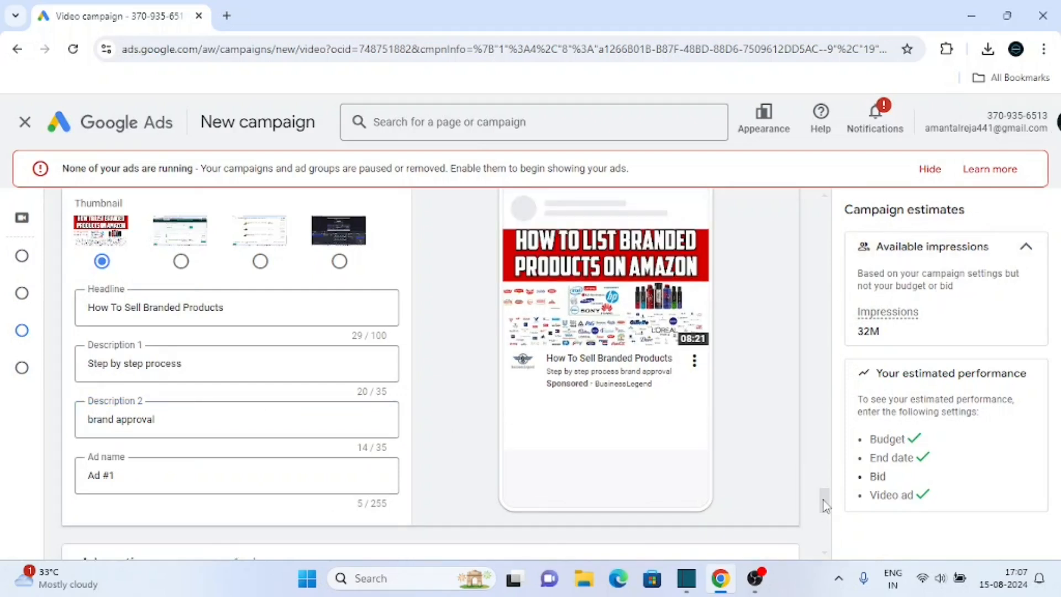
scroll(825, 506, up, 2)
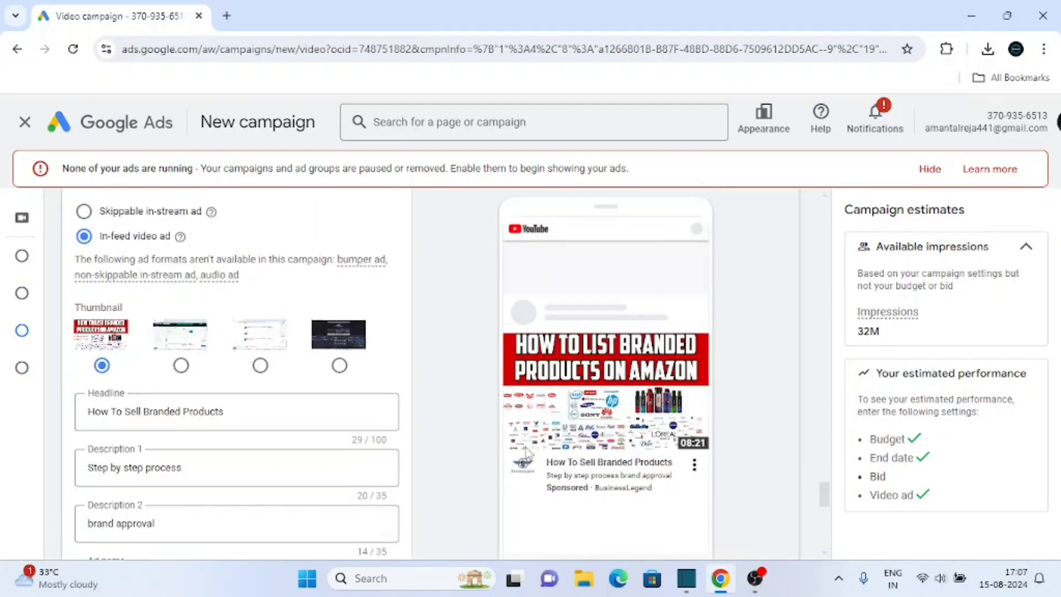
- Set the ad group's maximum CPV bid to ₹0.40 and create the campaign
drag(827, 486, 827, 525)
scroll(827, 524, down, 1)
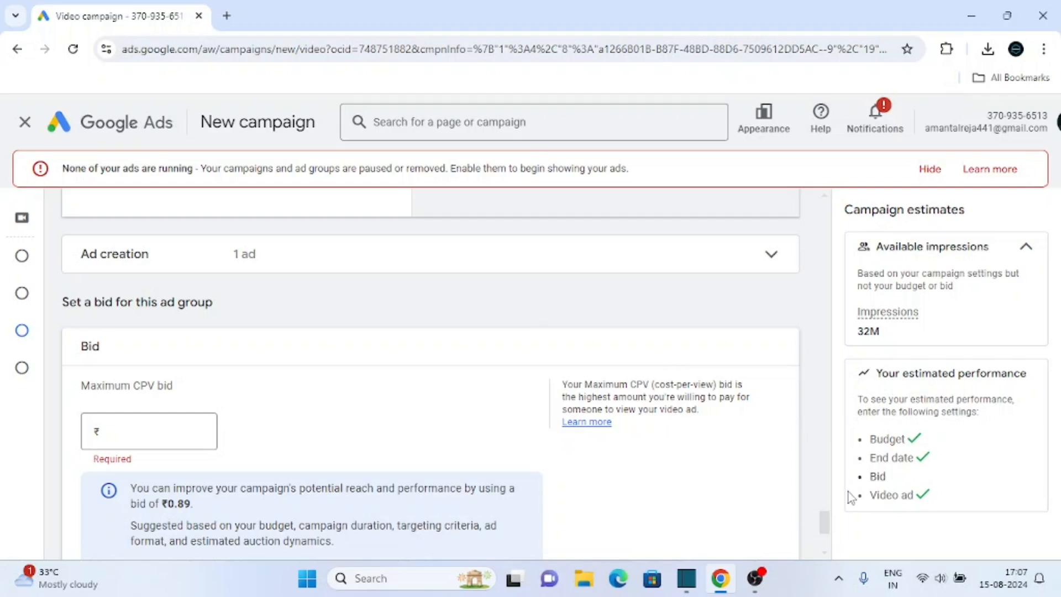
scroll(827, 525, down, 2)
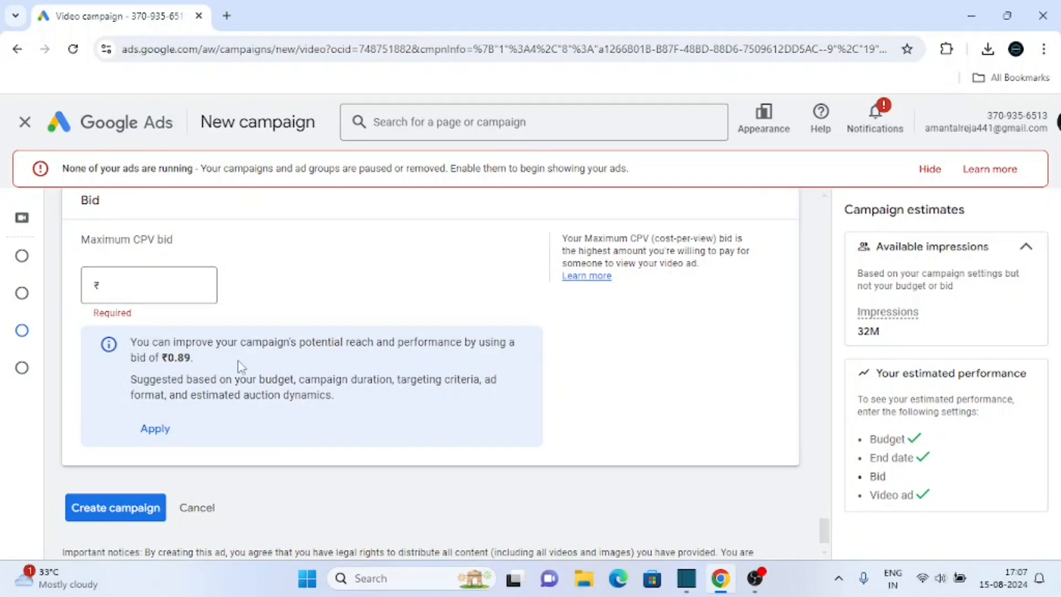
click(164, 281)
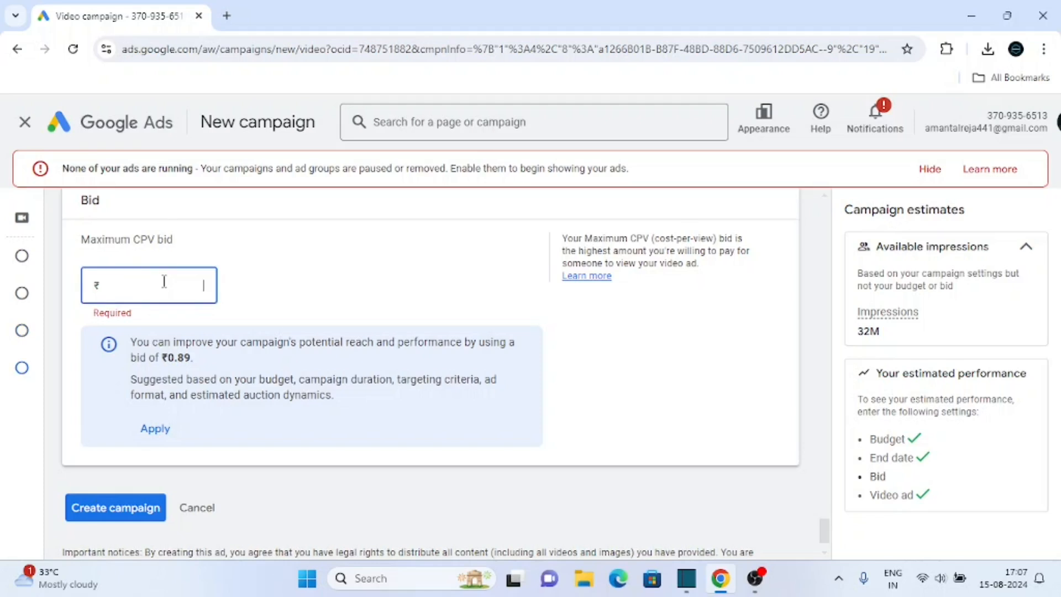
text(0.00)
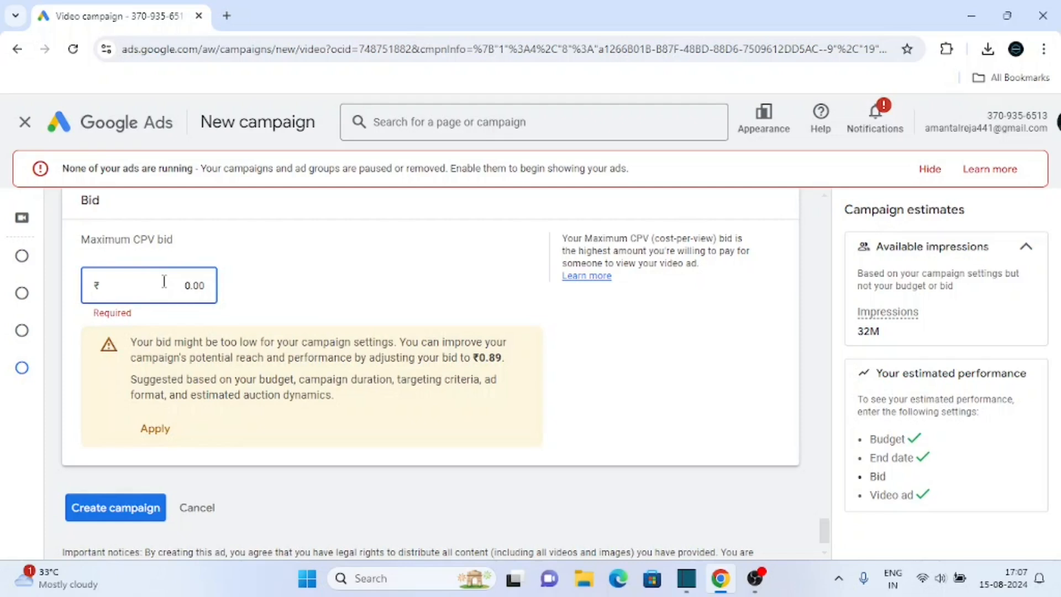
key(Right)
text(4)
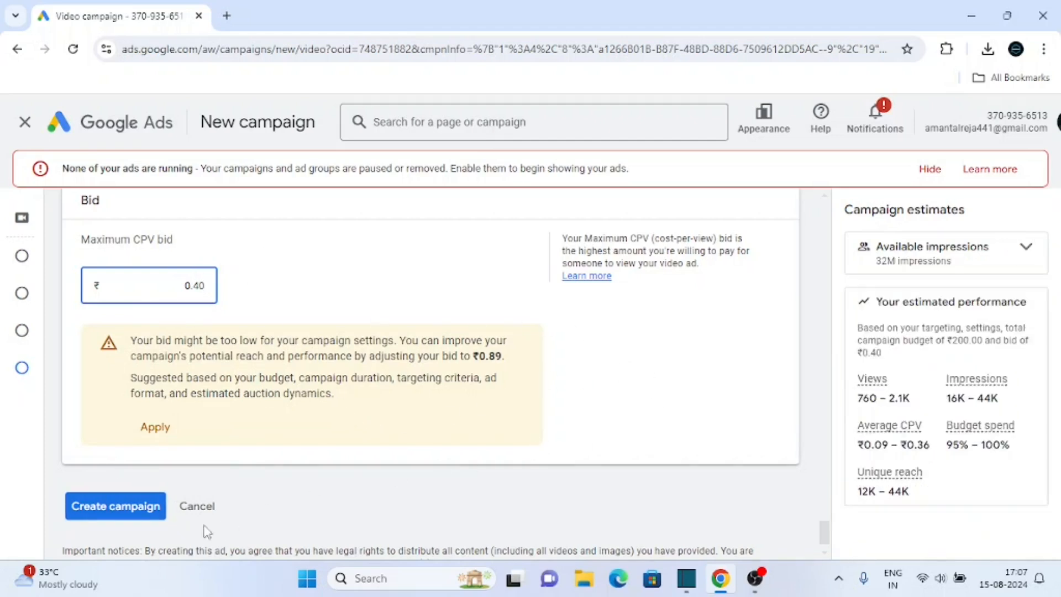
click(135, 511)
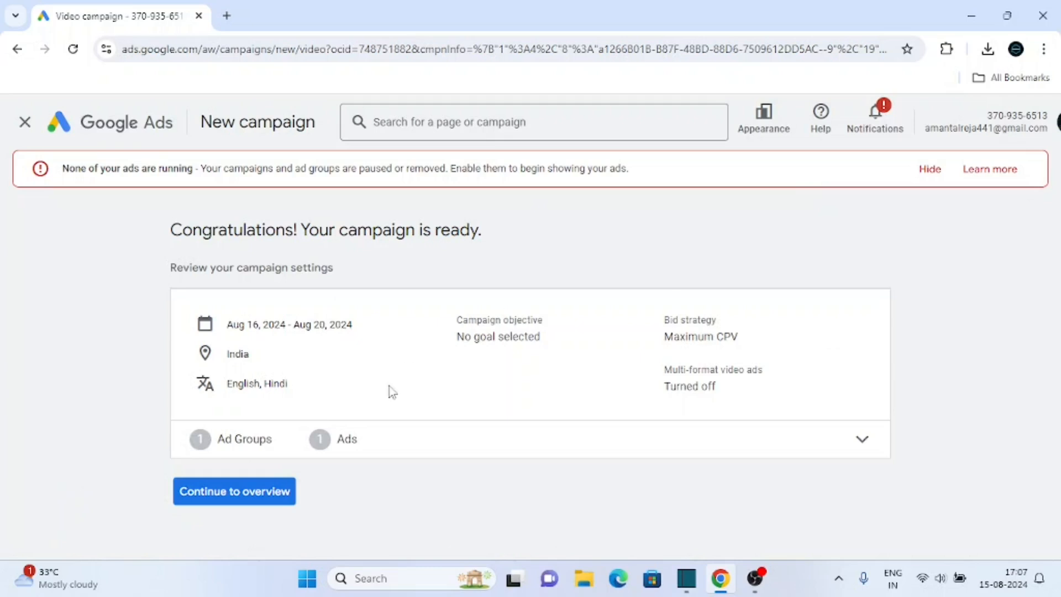
- Review the ad group information in the finished campaign's summary and continue to the campaign overview
click(853, 440)
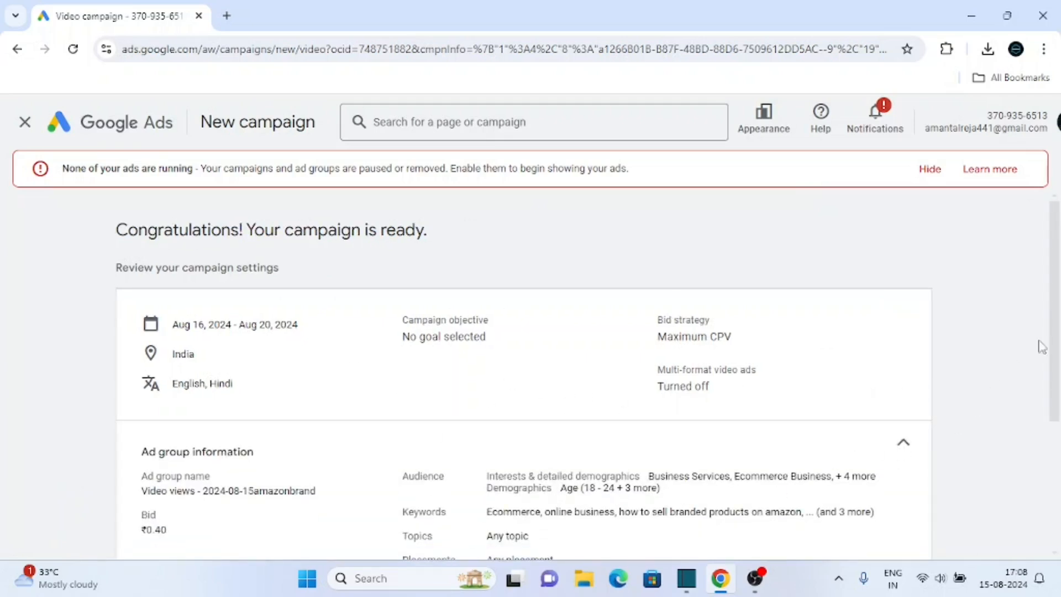
drag(1054, 301, 1056, 417)
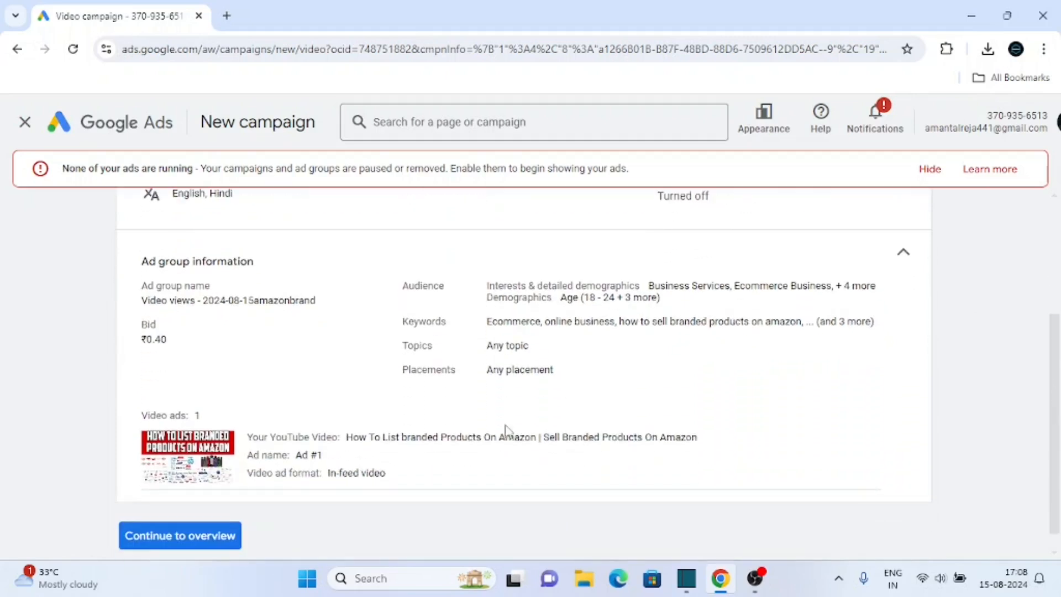
drag(1053, 358, 1054, 370)
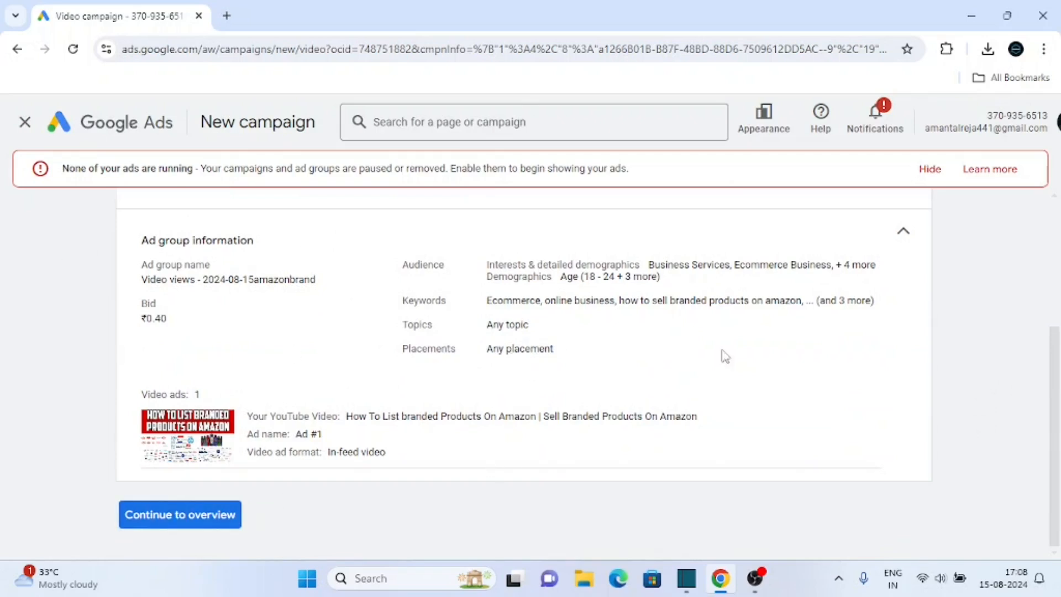
click(215, 518)
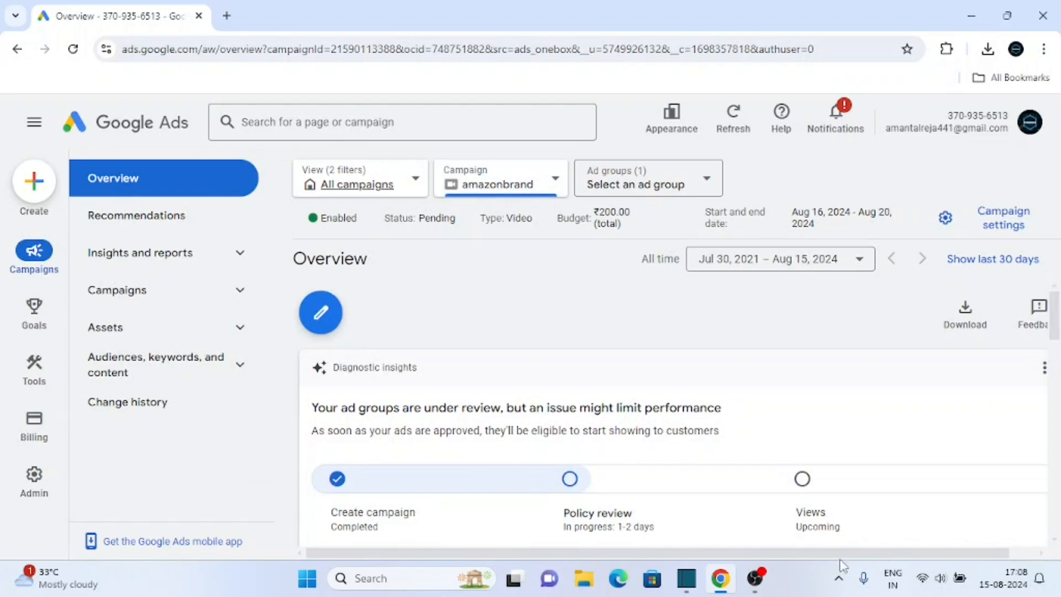
click(755, 578)
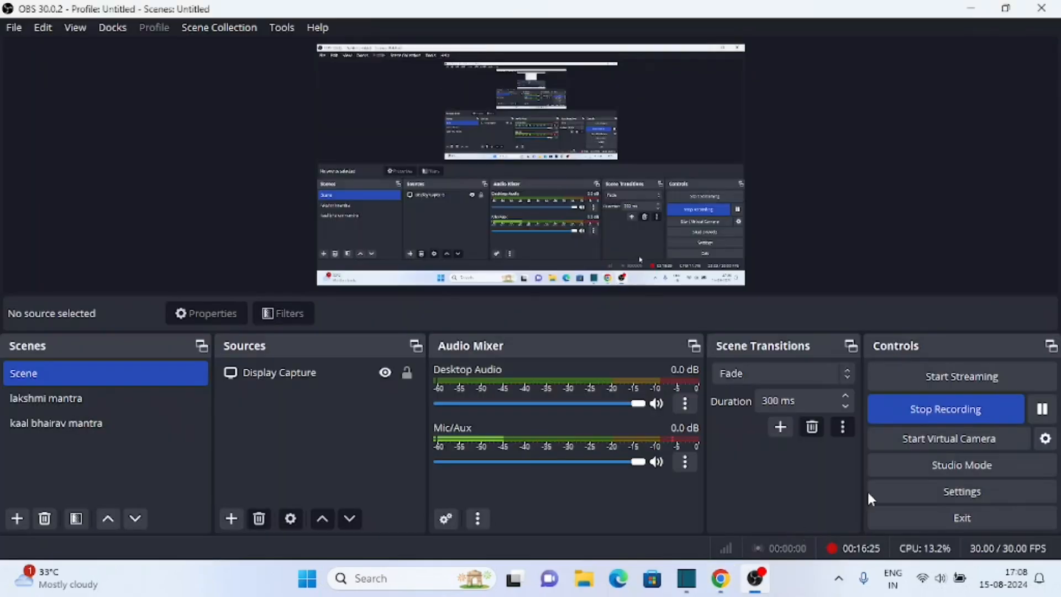